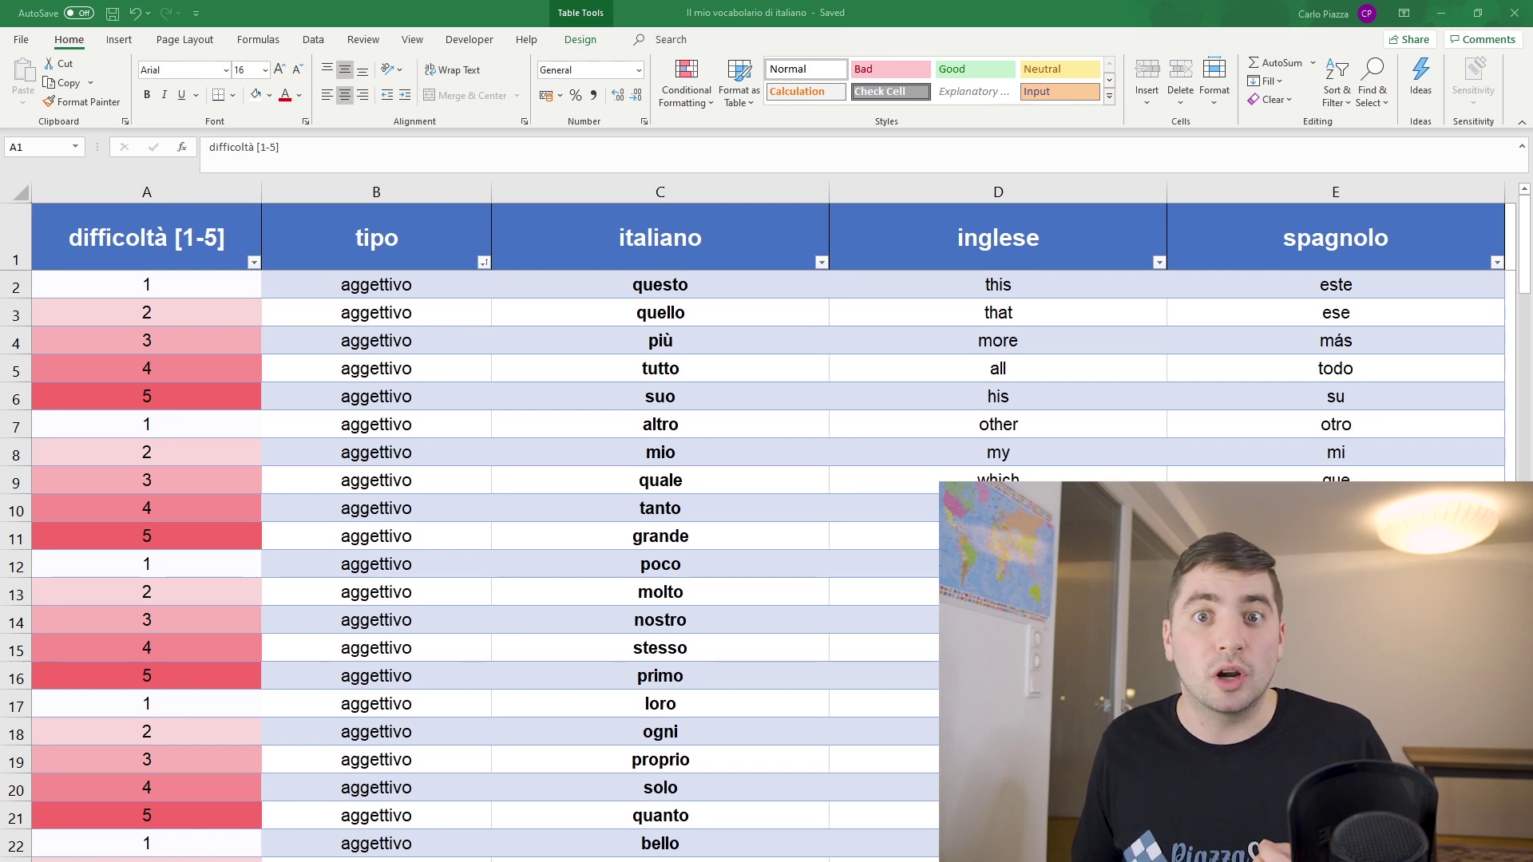
Step: Review the difficoltà, tipo, italiano, inglese and spagnolo columns of the vocabulary table one after another
left_click(146, 192)
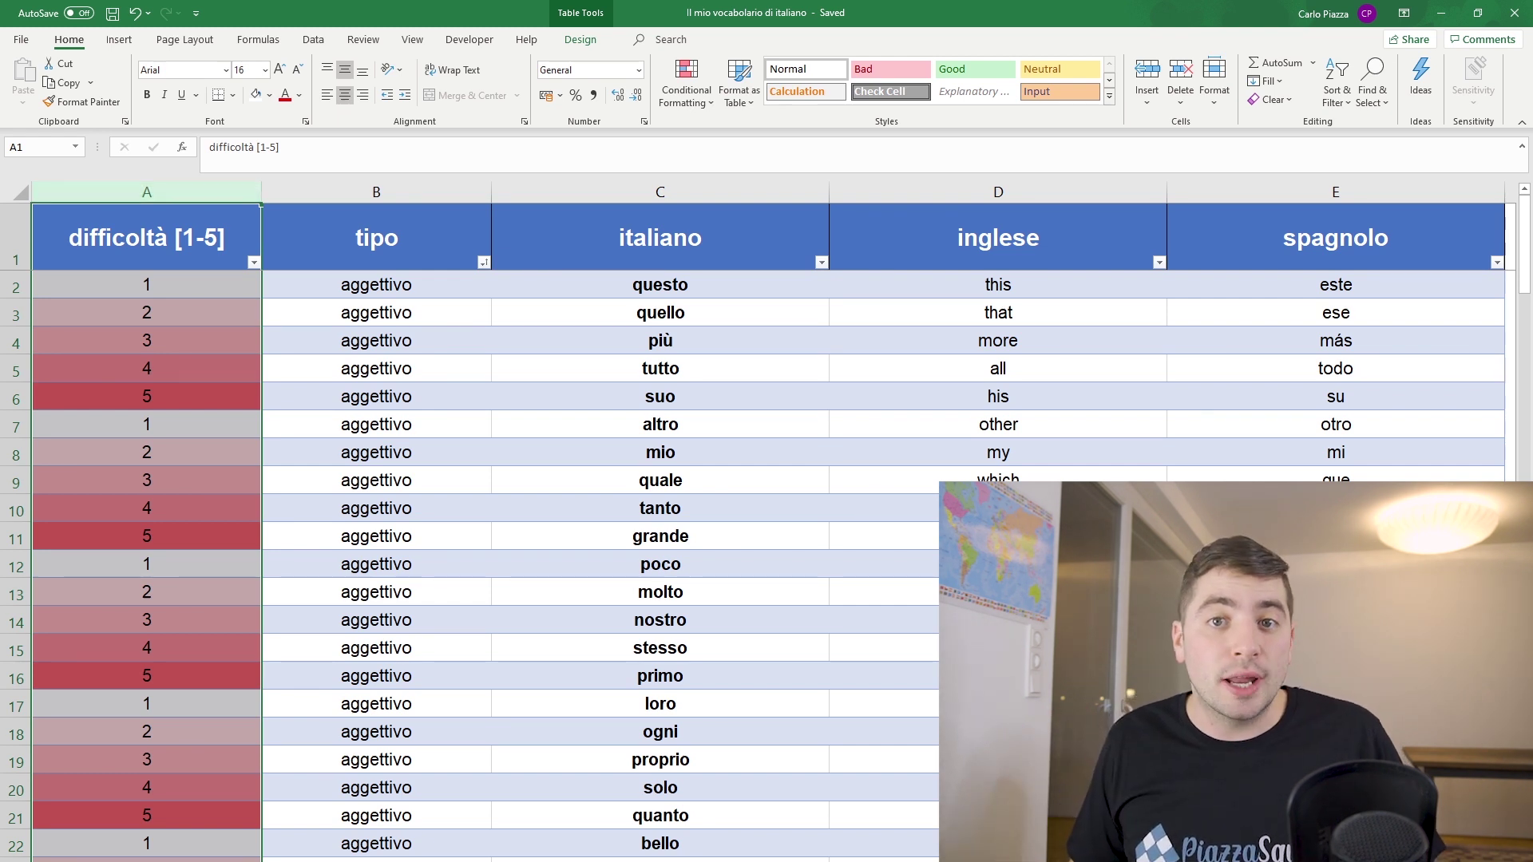
left_click(376, 191)
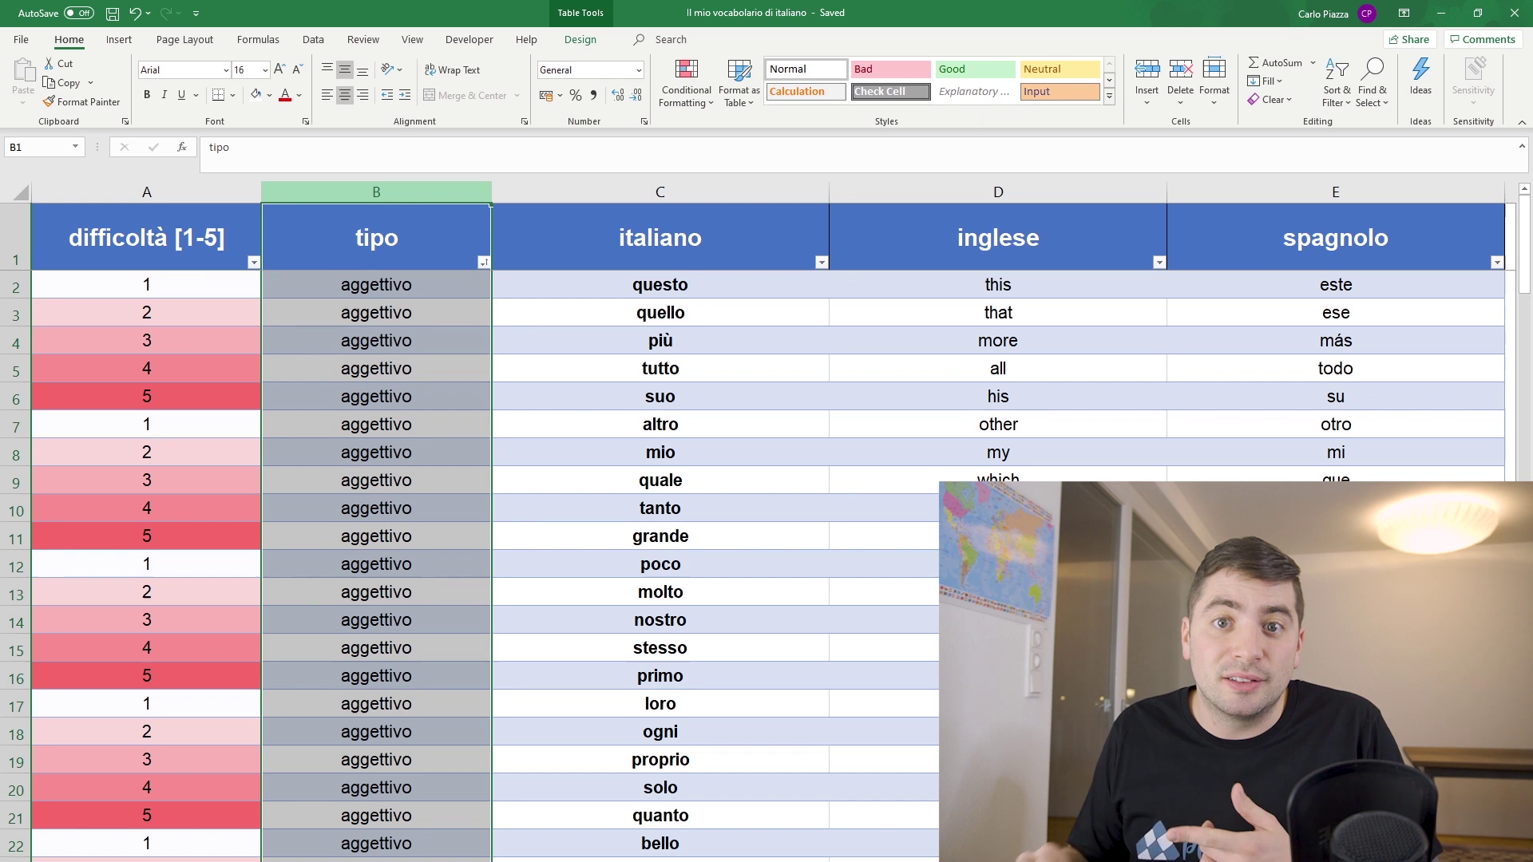
scroll(479, 559, "down", 4)
scroll(478, 558, "down", 7)
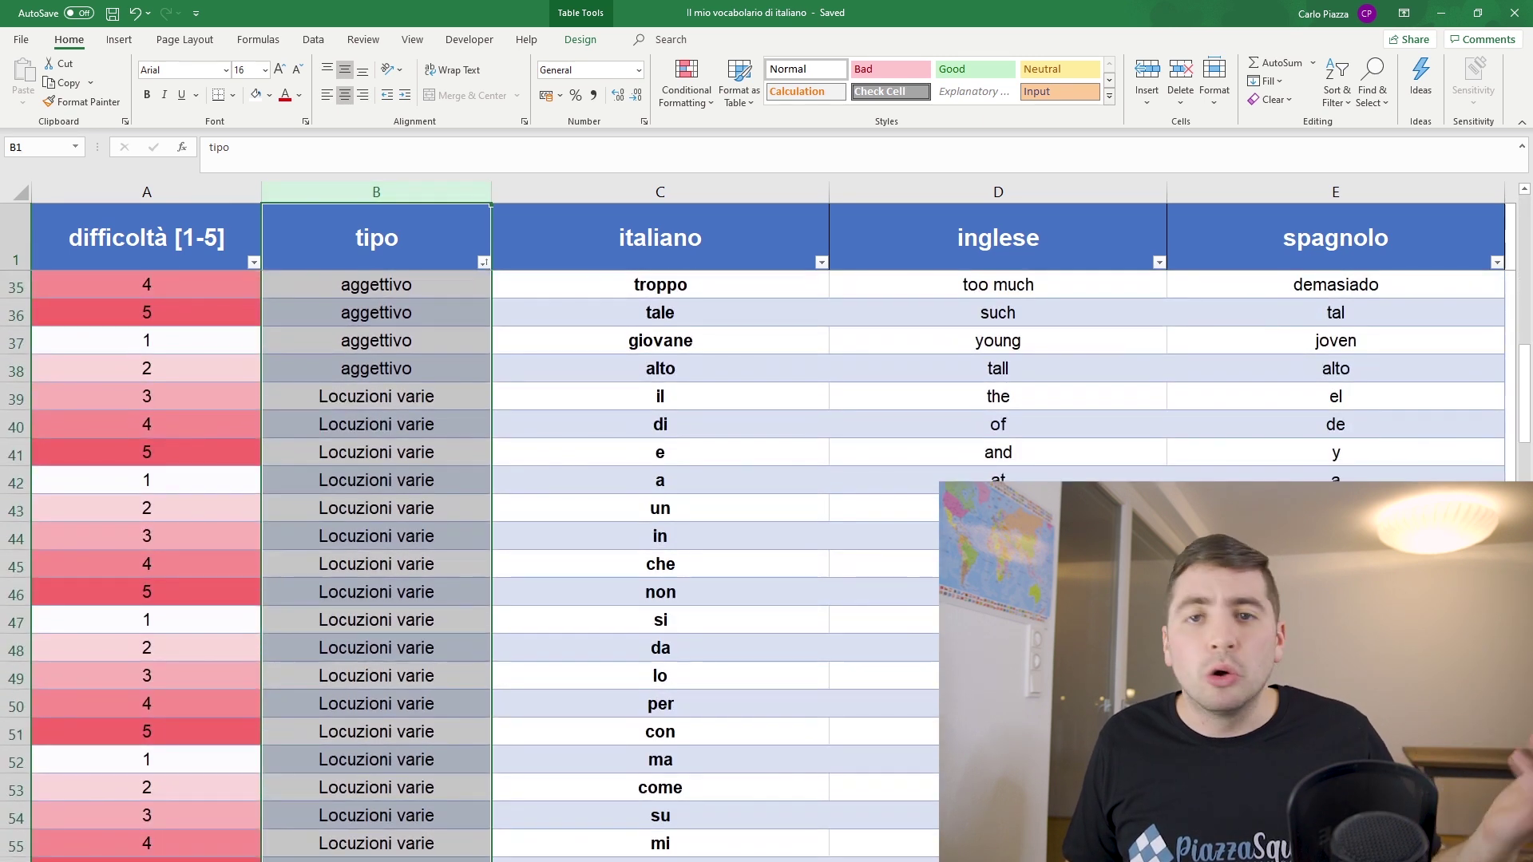
scroll(479, 559, "down", 2)
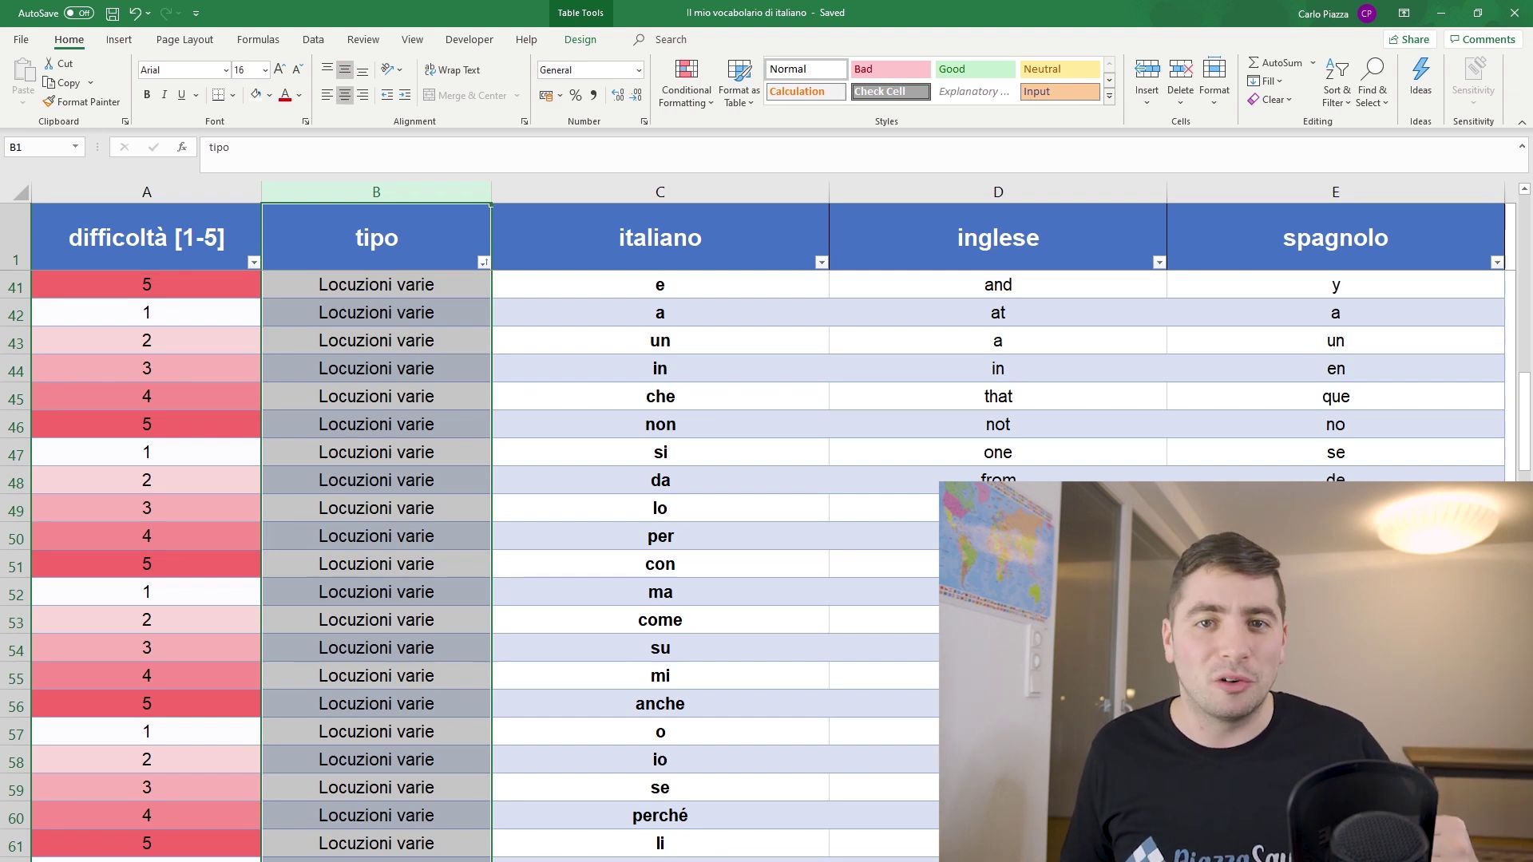
scroll(660, 479, "up", 13)
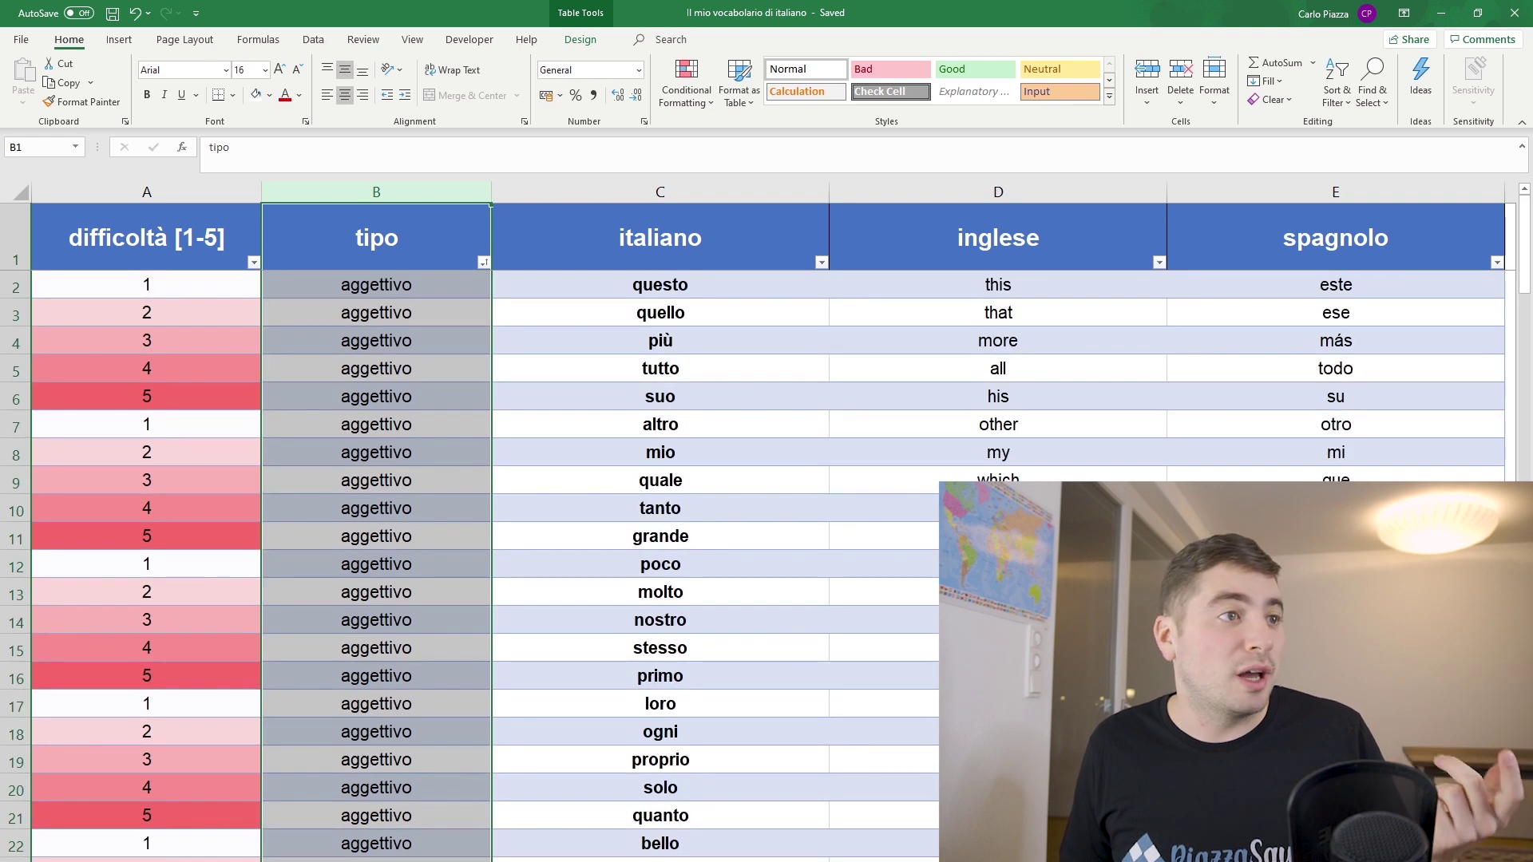
left_click(660, 192)
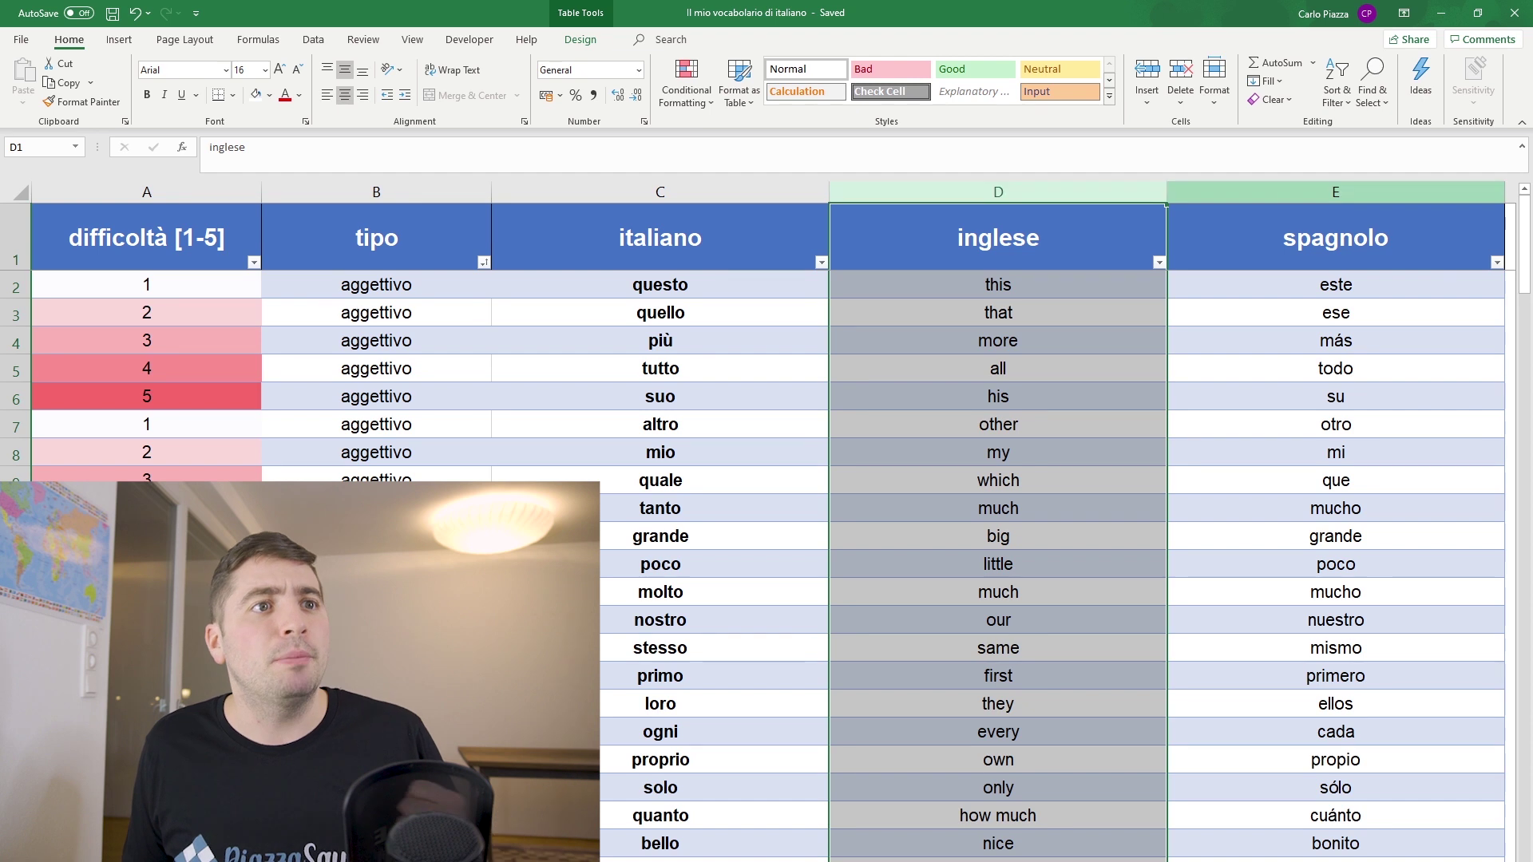
left_click(1334, 191)
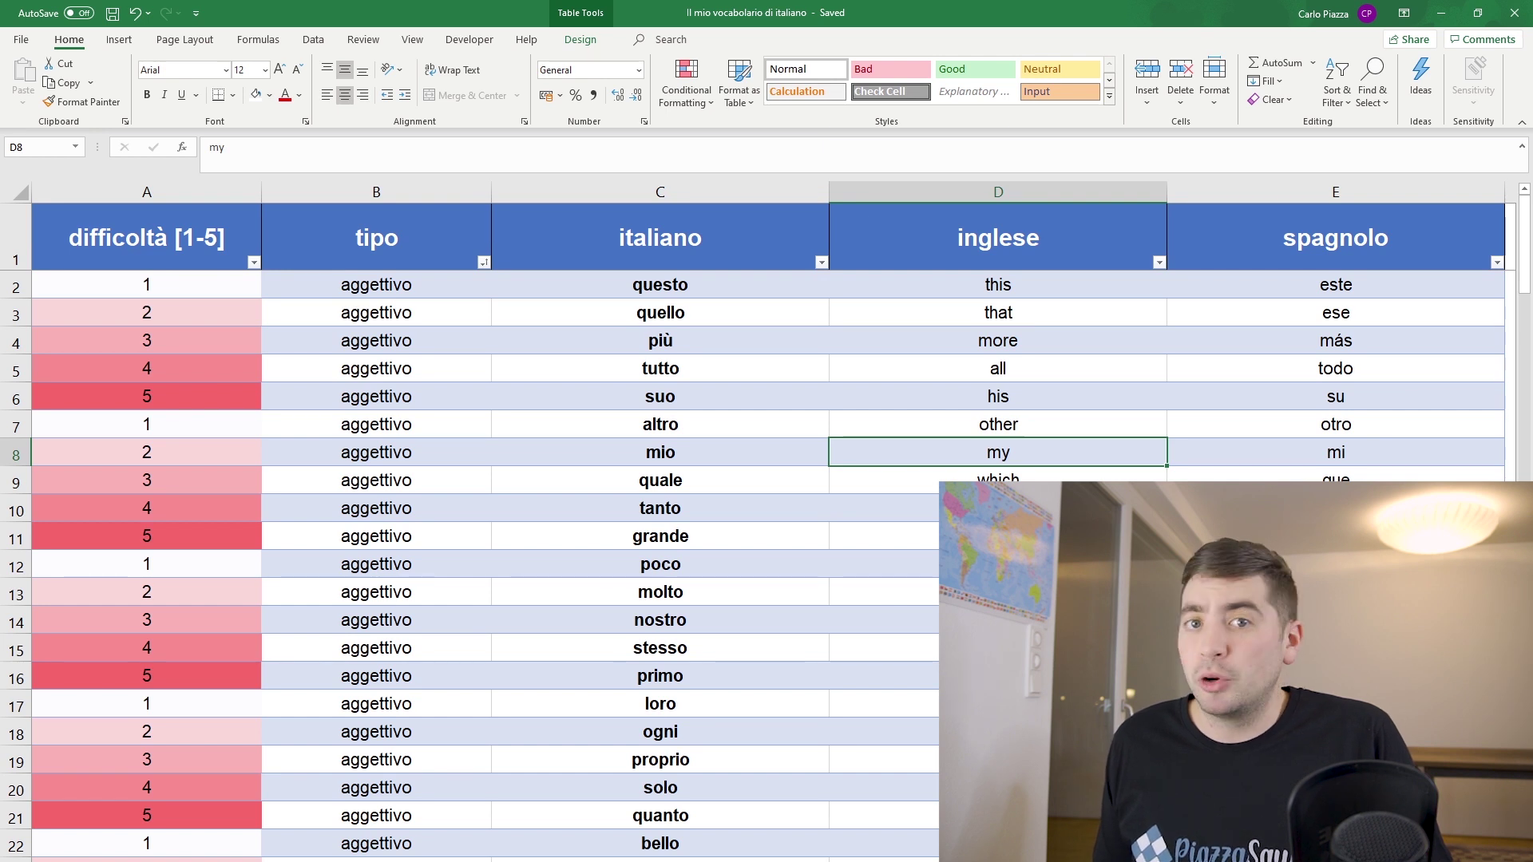
left_click(659, 396)
left_click(484, 261)
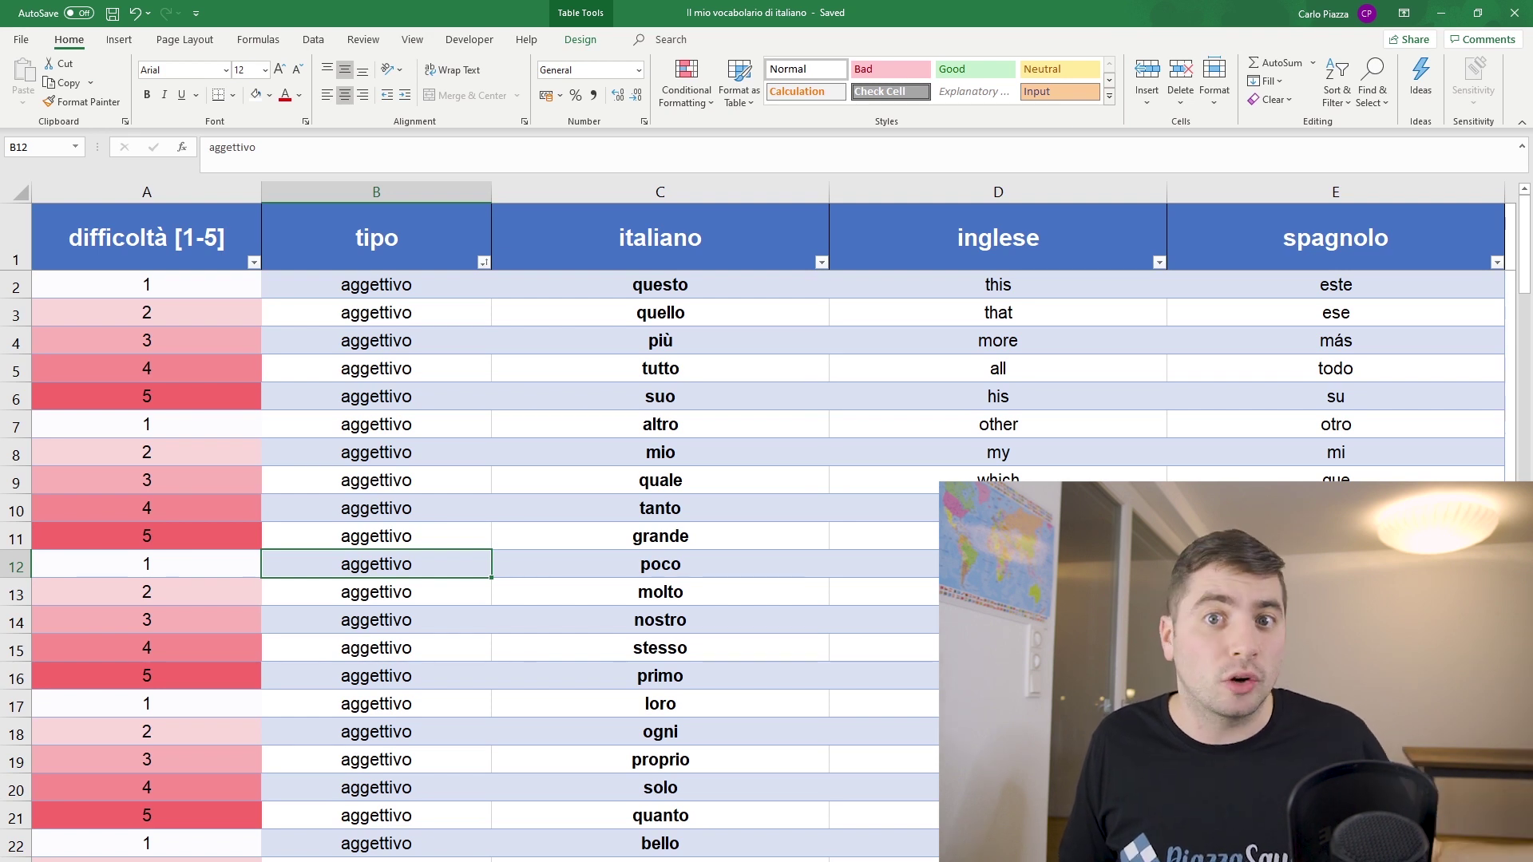
Step: Examine sample aggettivo and Locuzioni varie rows, comparing each word type with its Italian word
scroll(753, 565, "down", 1)
left_click(376, 424)
left_click_drag(376, 424, 660, 424)
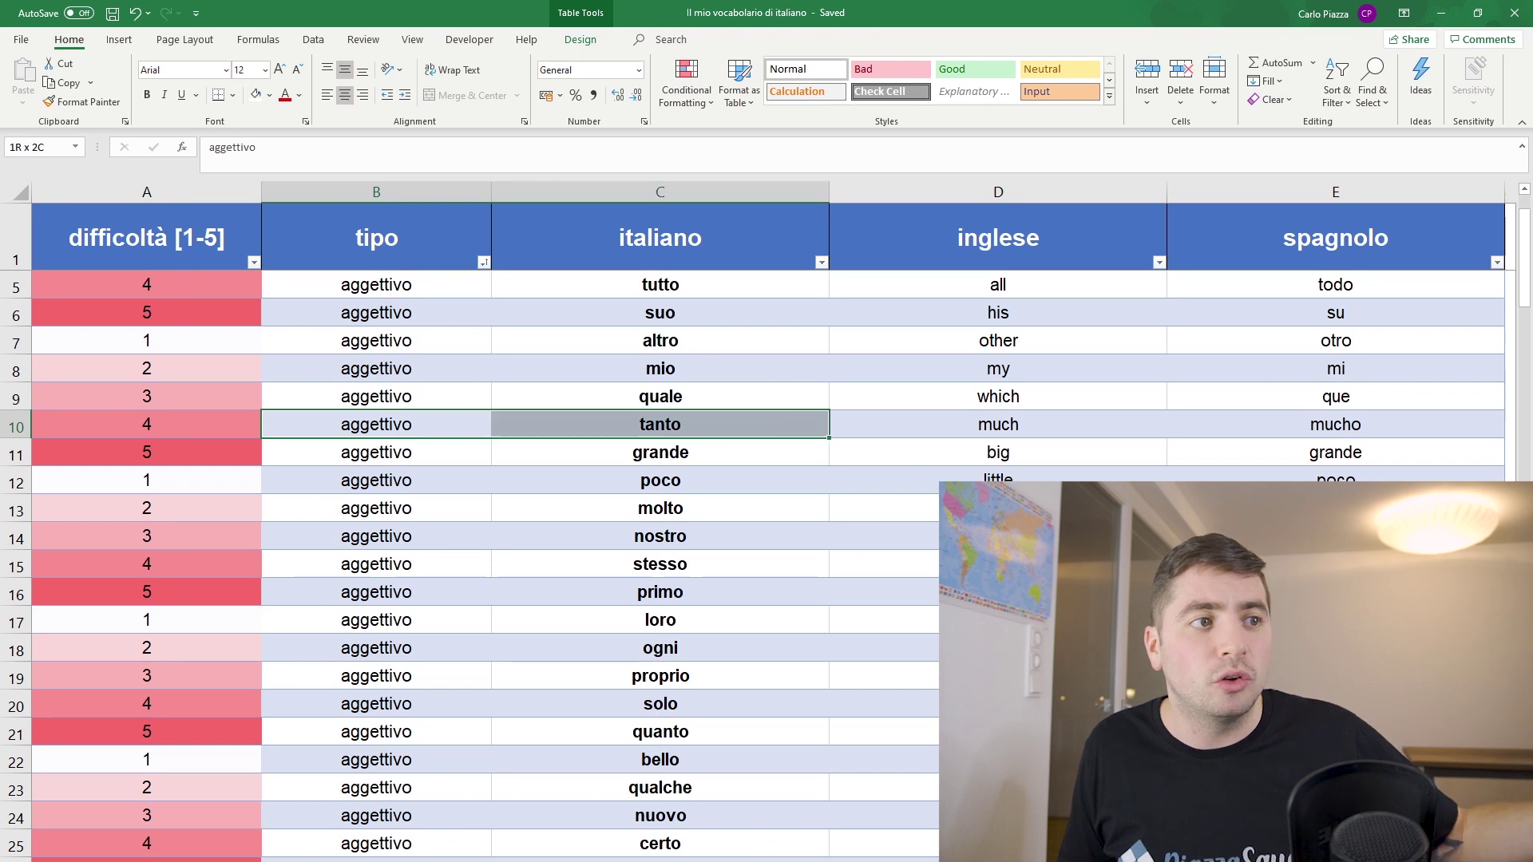
left_click_drag(376, 536, 660, 535)
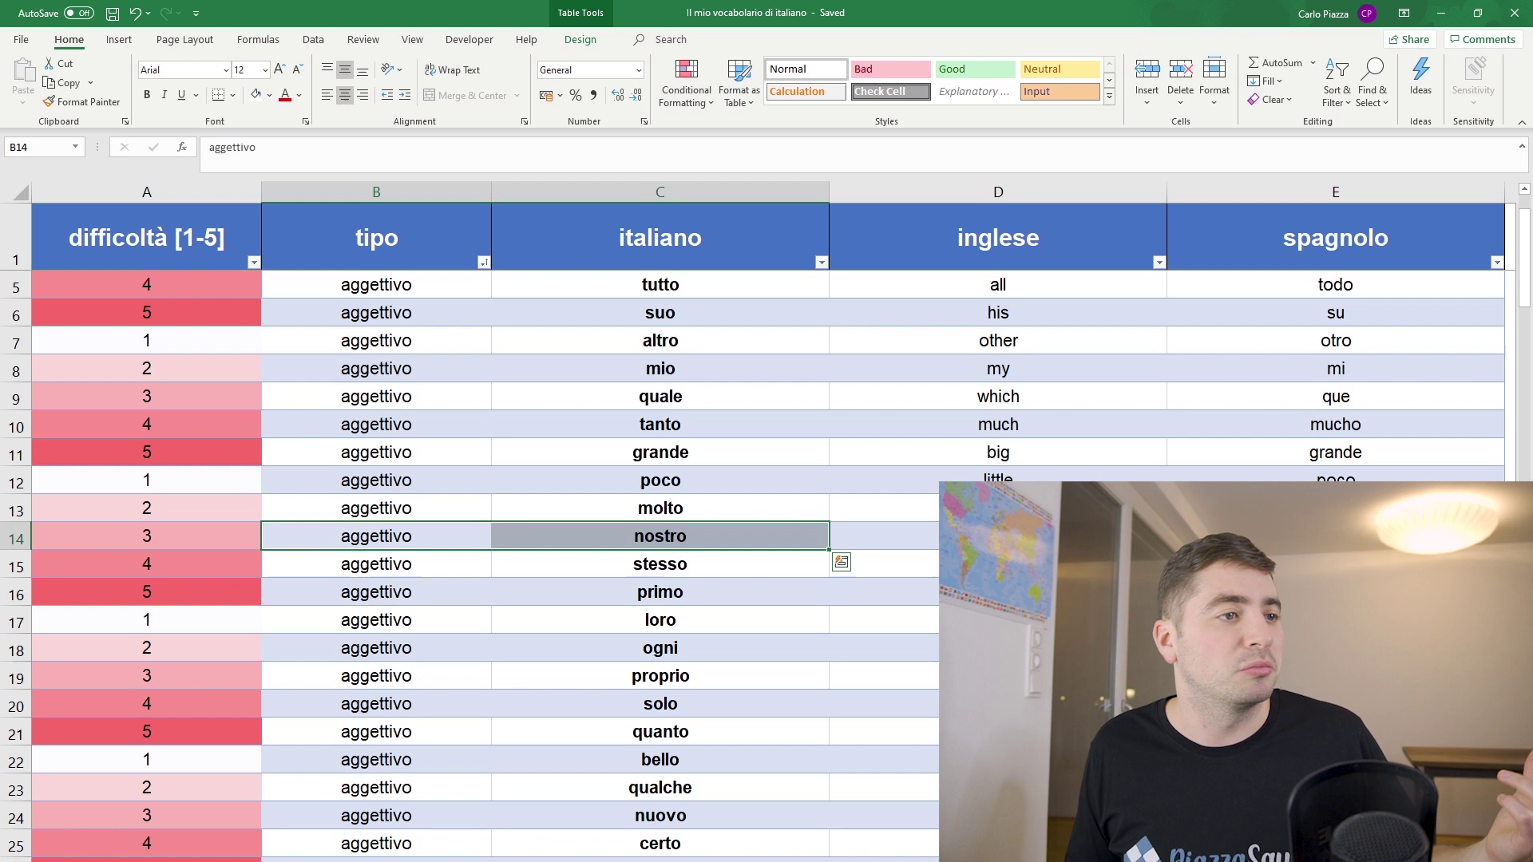
scroll(558, 559, "down", 7)
scroll(559, 559, "down", 7)
left_click_drag(376, 647, 660, 648)
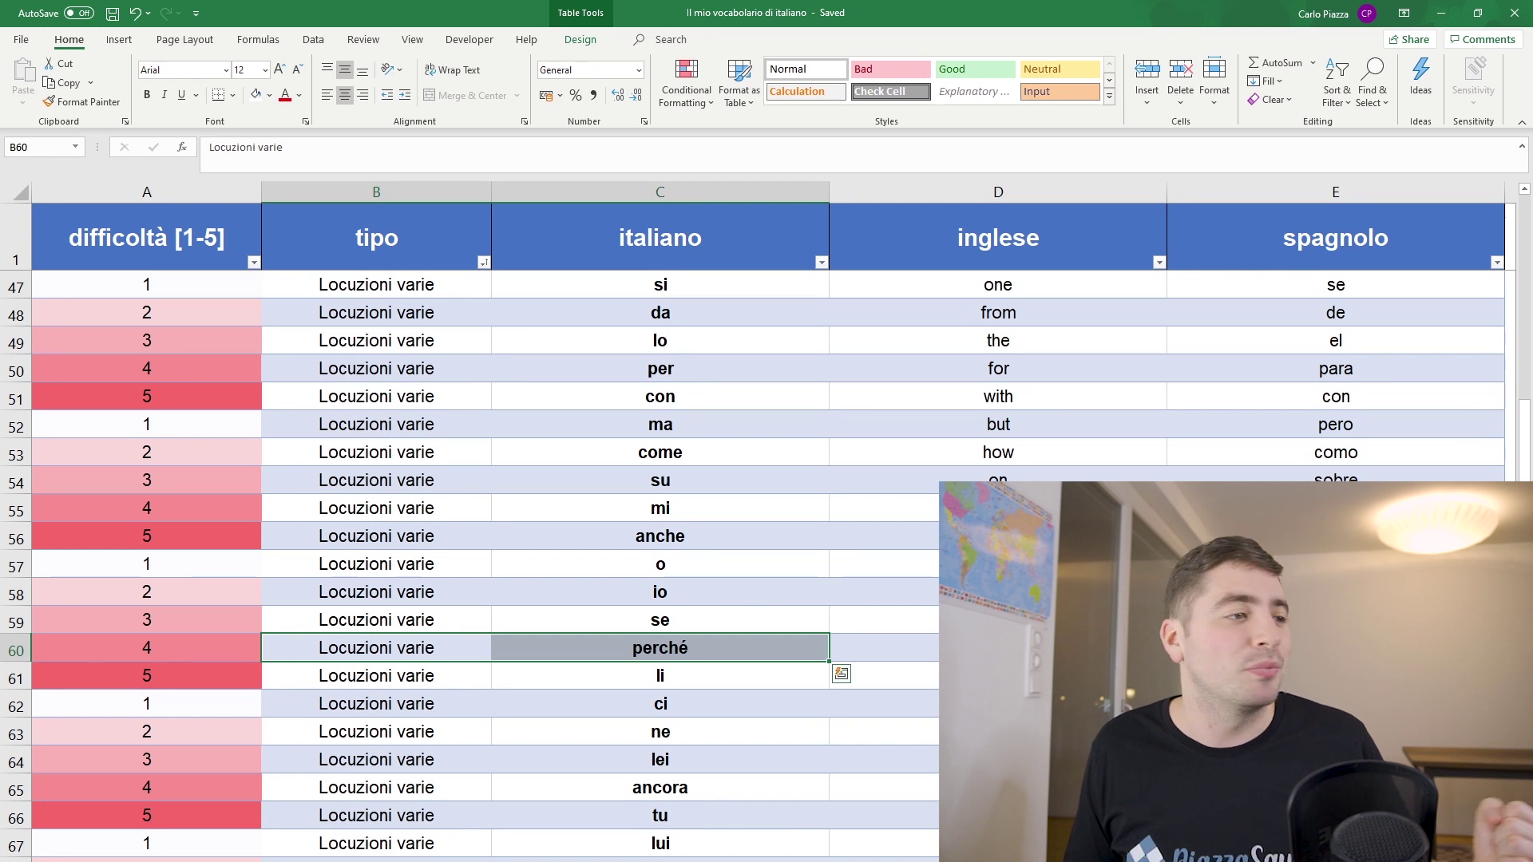
Step: Examine sample sostantivo and verbo rows, such as vita, tempo, stare and andare, with their word types
scroll(559, 558, "down", 8)
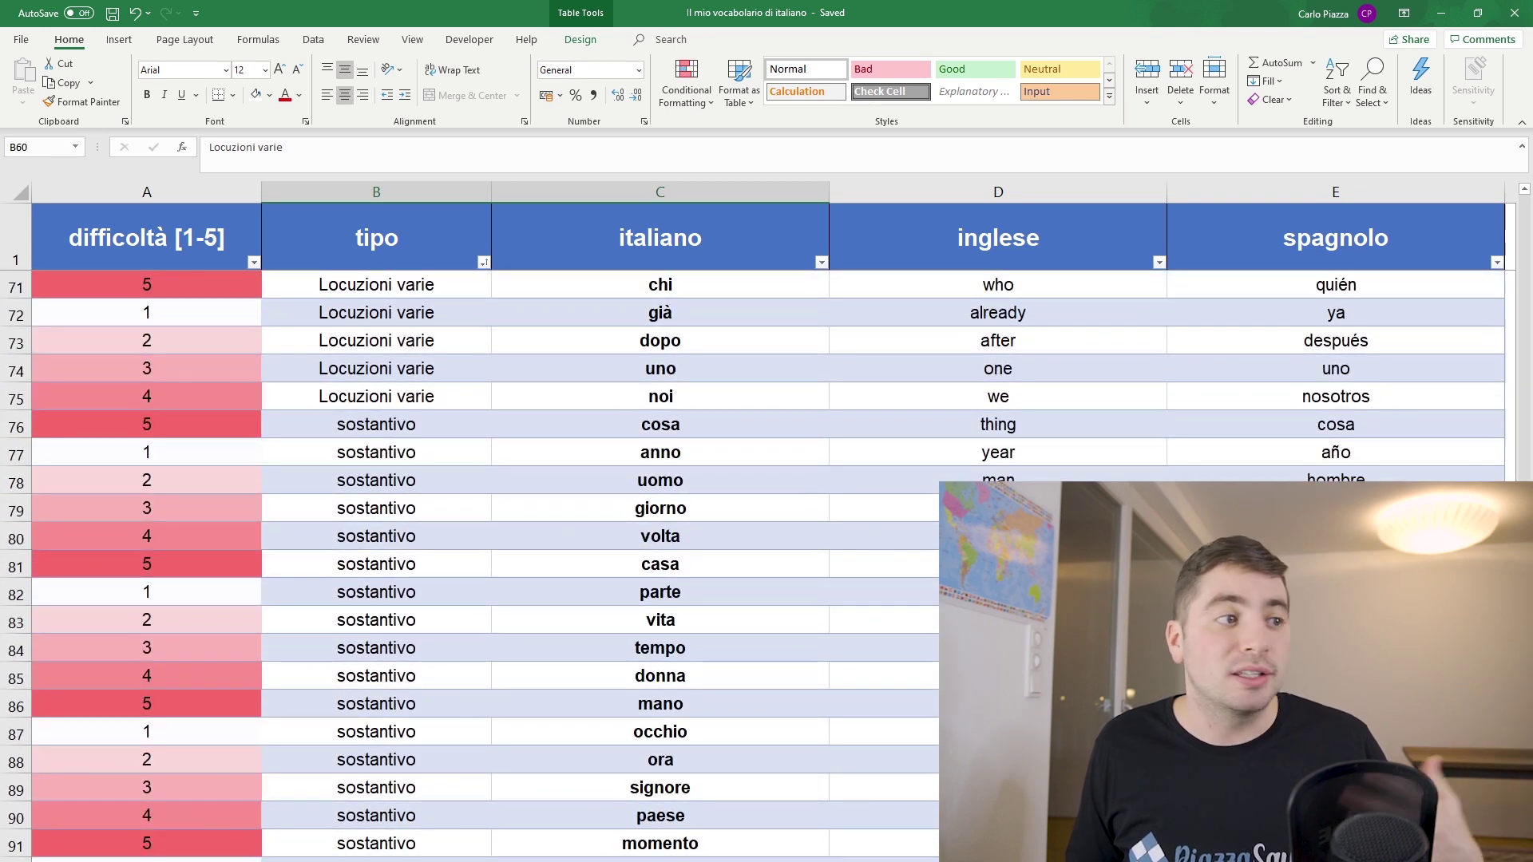
left_click_drag(376, 619, 660, 619)
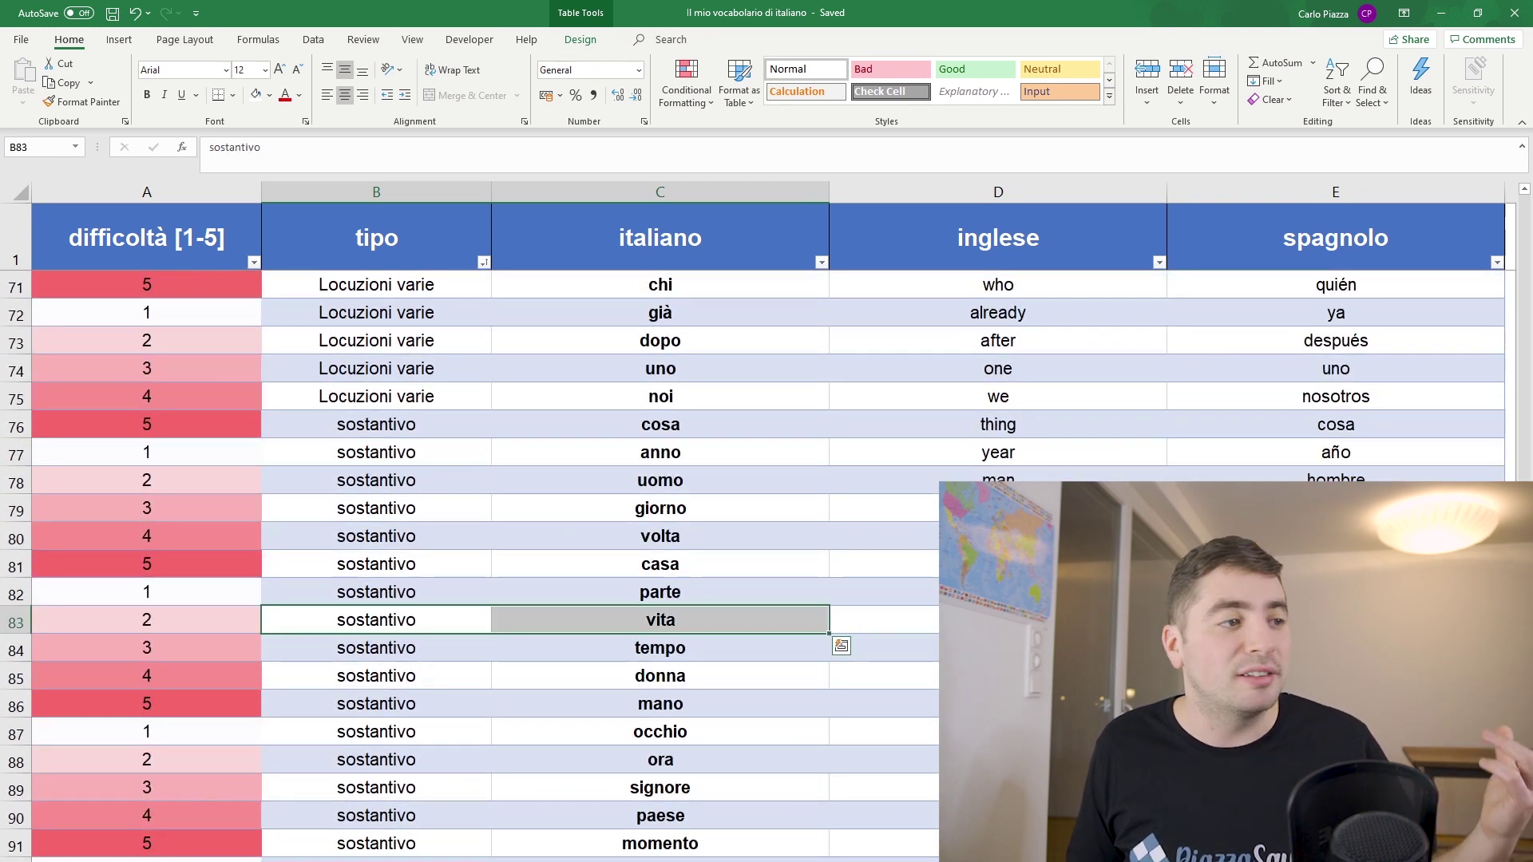
left_click(376, 648)
left_click_drag(376, 647, 660, 647)
left_click_drag(376, 675, 660, 675)
scroll(660, 565, "down", 4)
scroll(751, 559, "down", 9)
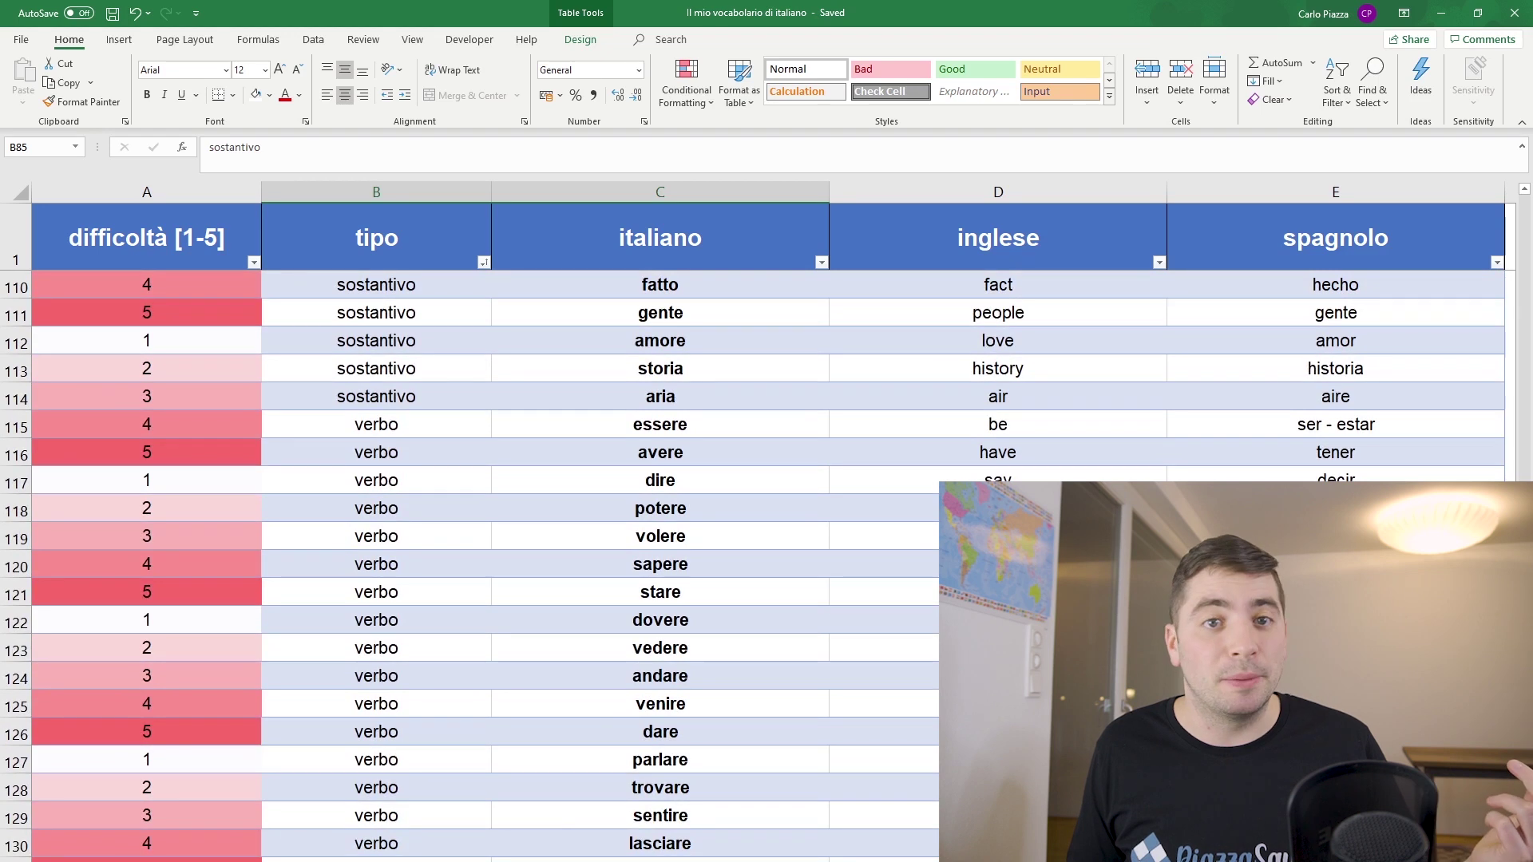
left_click(376, 564)
left_click_drag(376, 591, 660, 591)
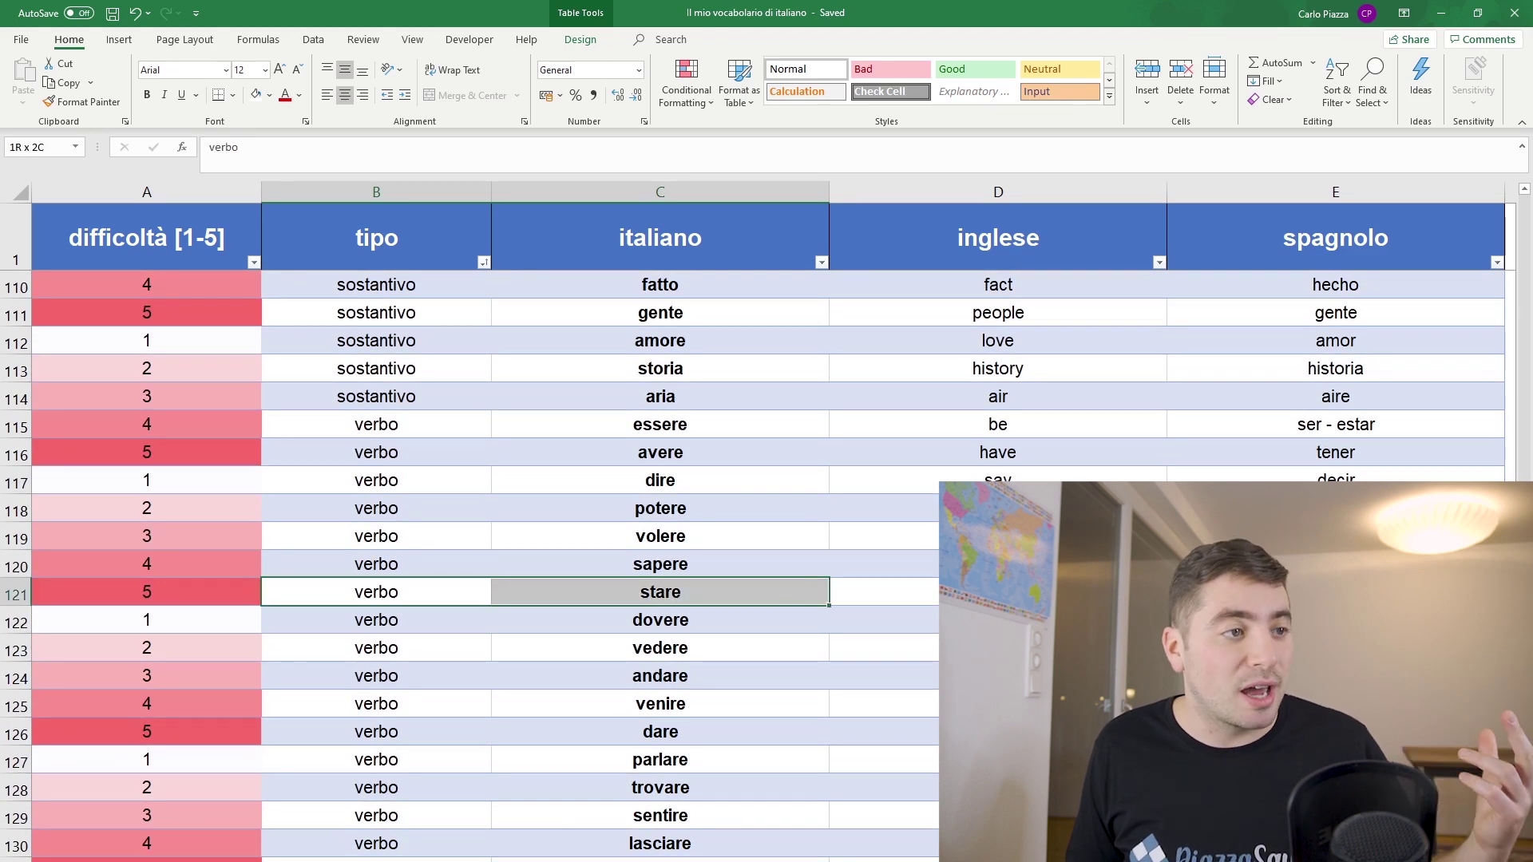
left_click_drag(376, 647, 660, 647)
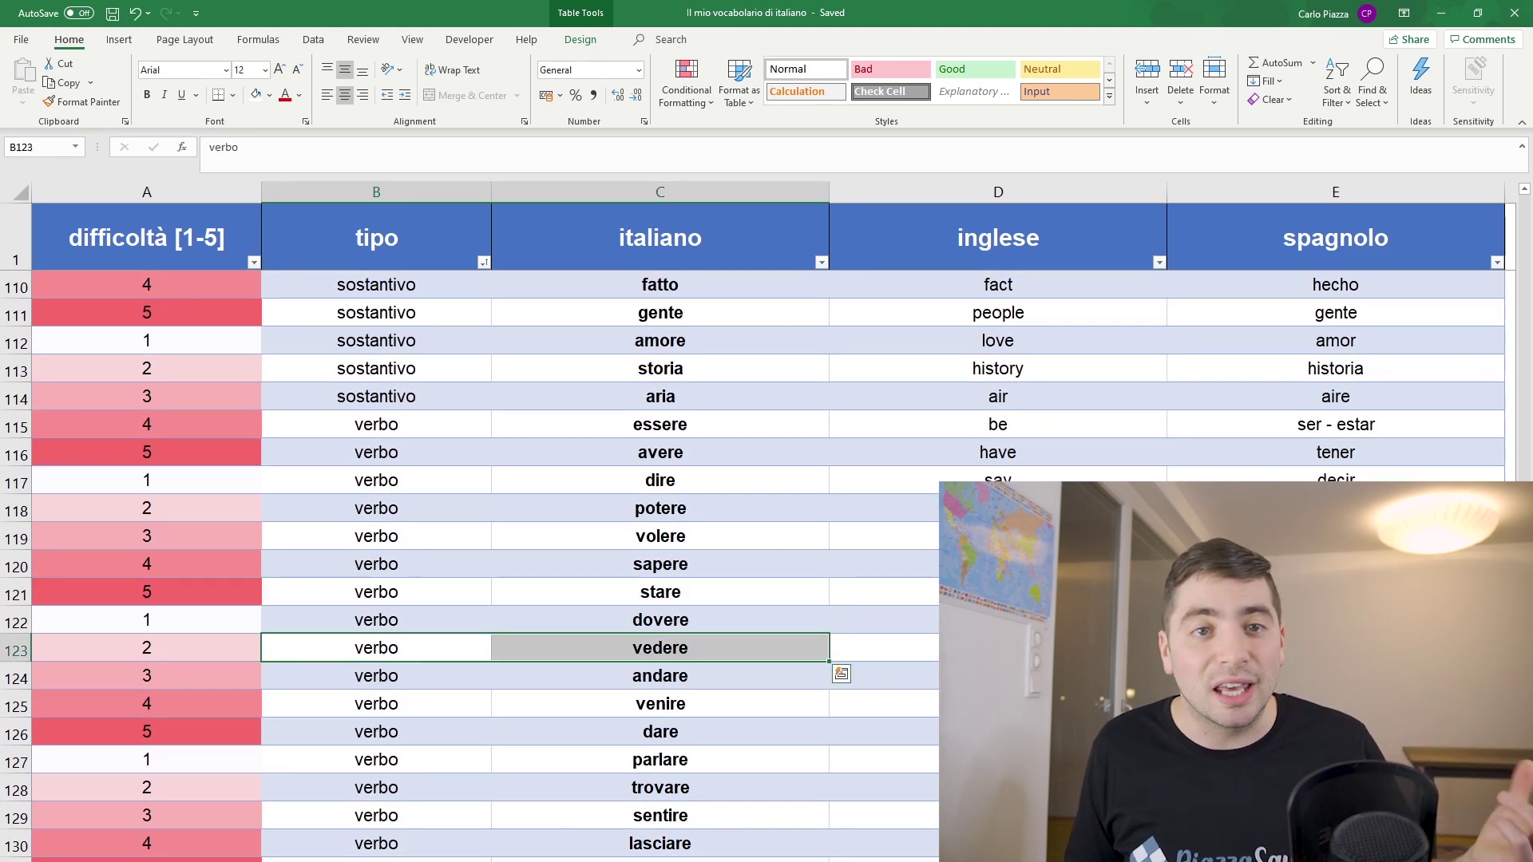
left_click_drag(376, 675, 660, 676)
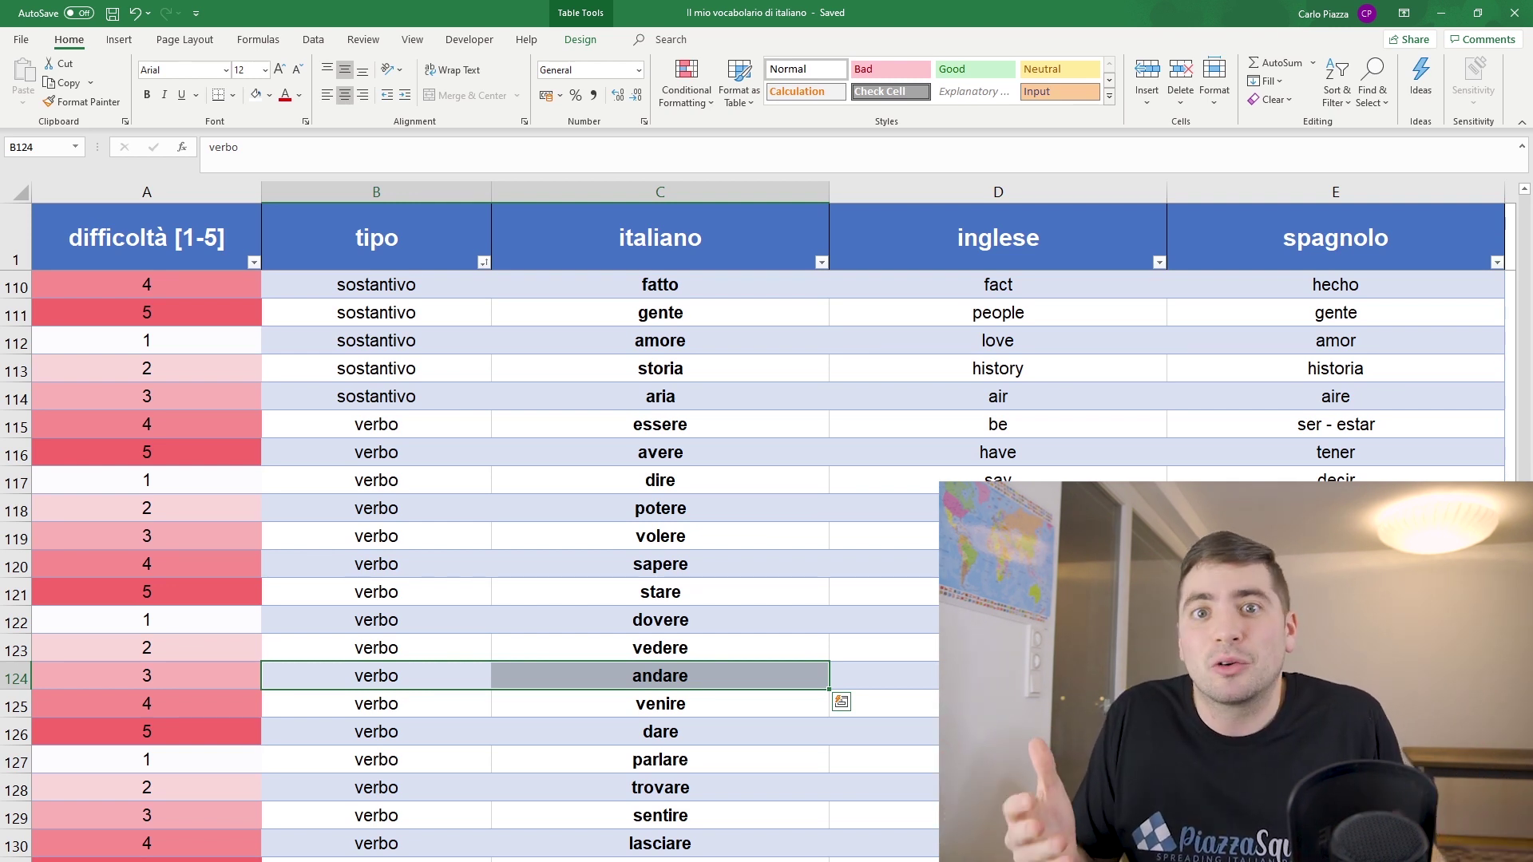
left_click(376, 619)
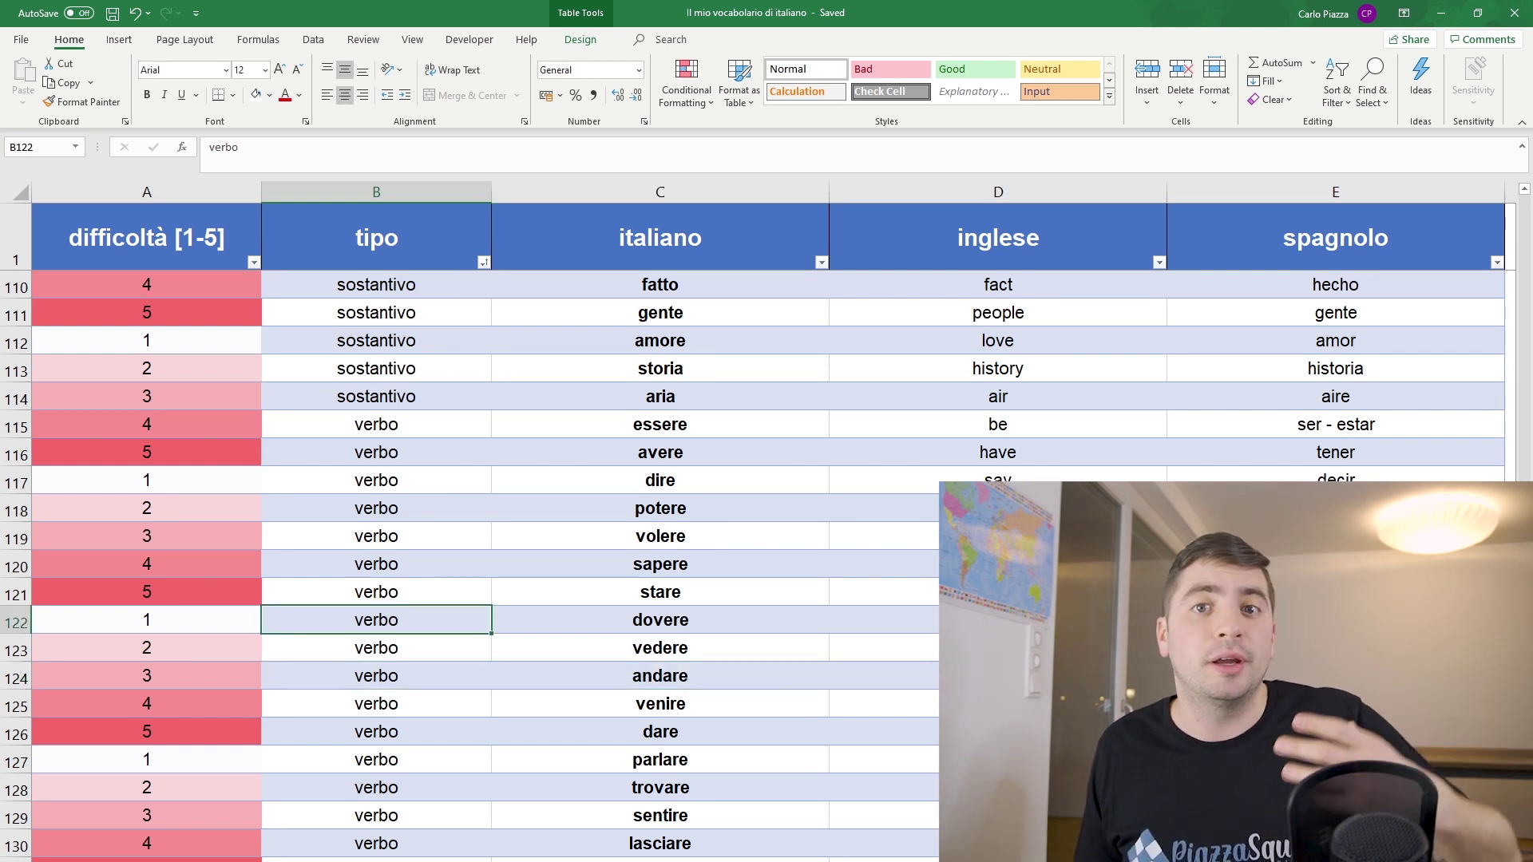
Step: Start a new entry in the first empty row below the table, row 152, with verbo as its tipo
scroll(750, 559, "down", 11)
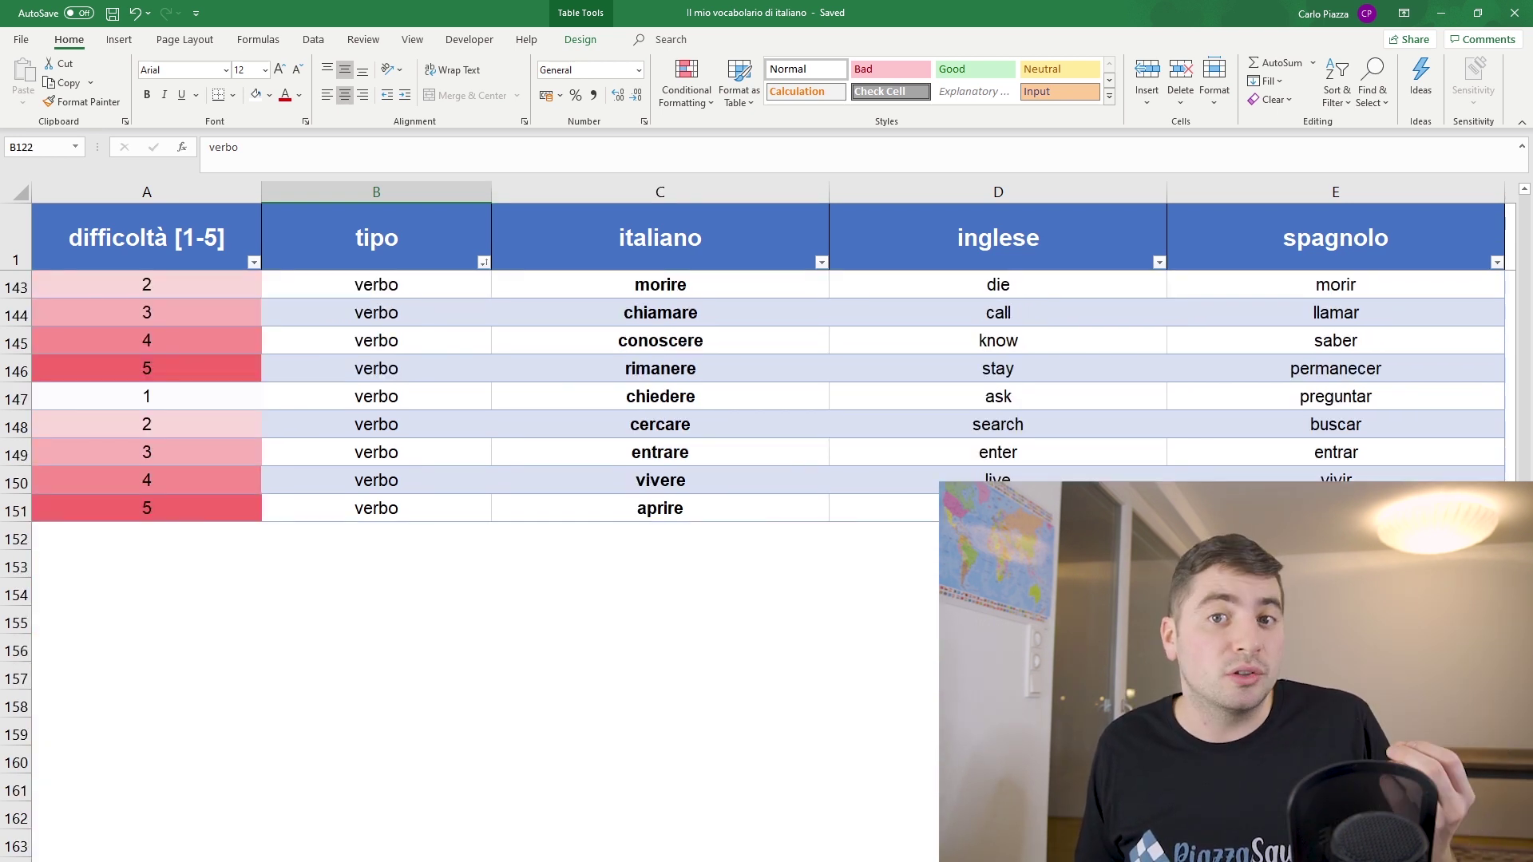
left_click(376, 676)
left_click(146, 563)
left_click(146, 536)
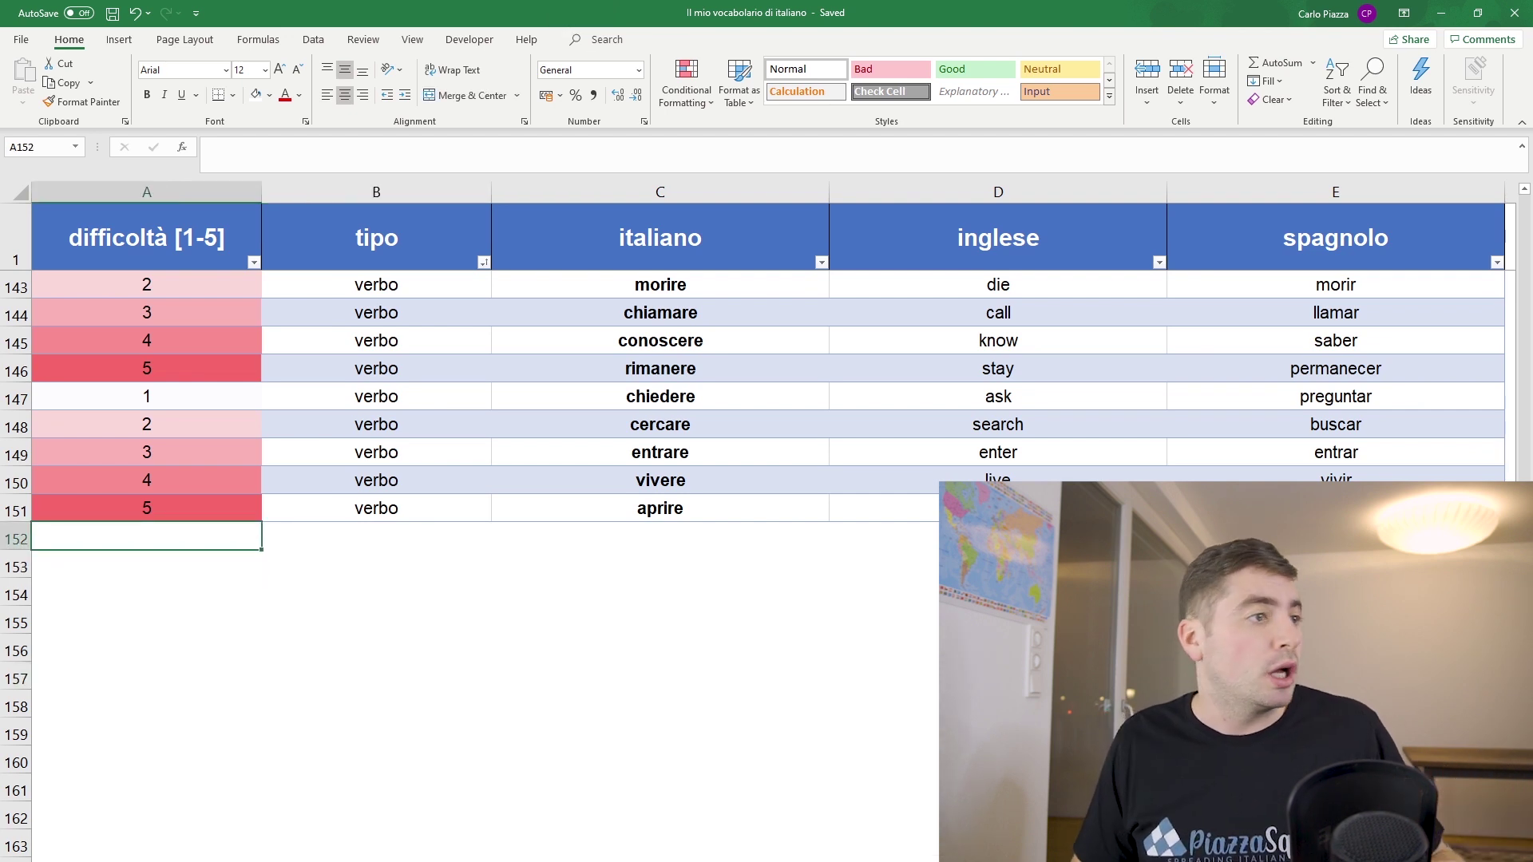
type("verb")
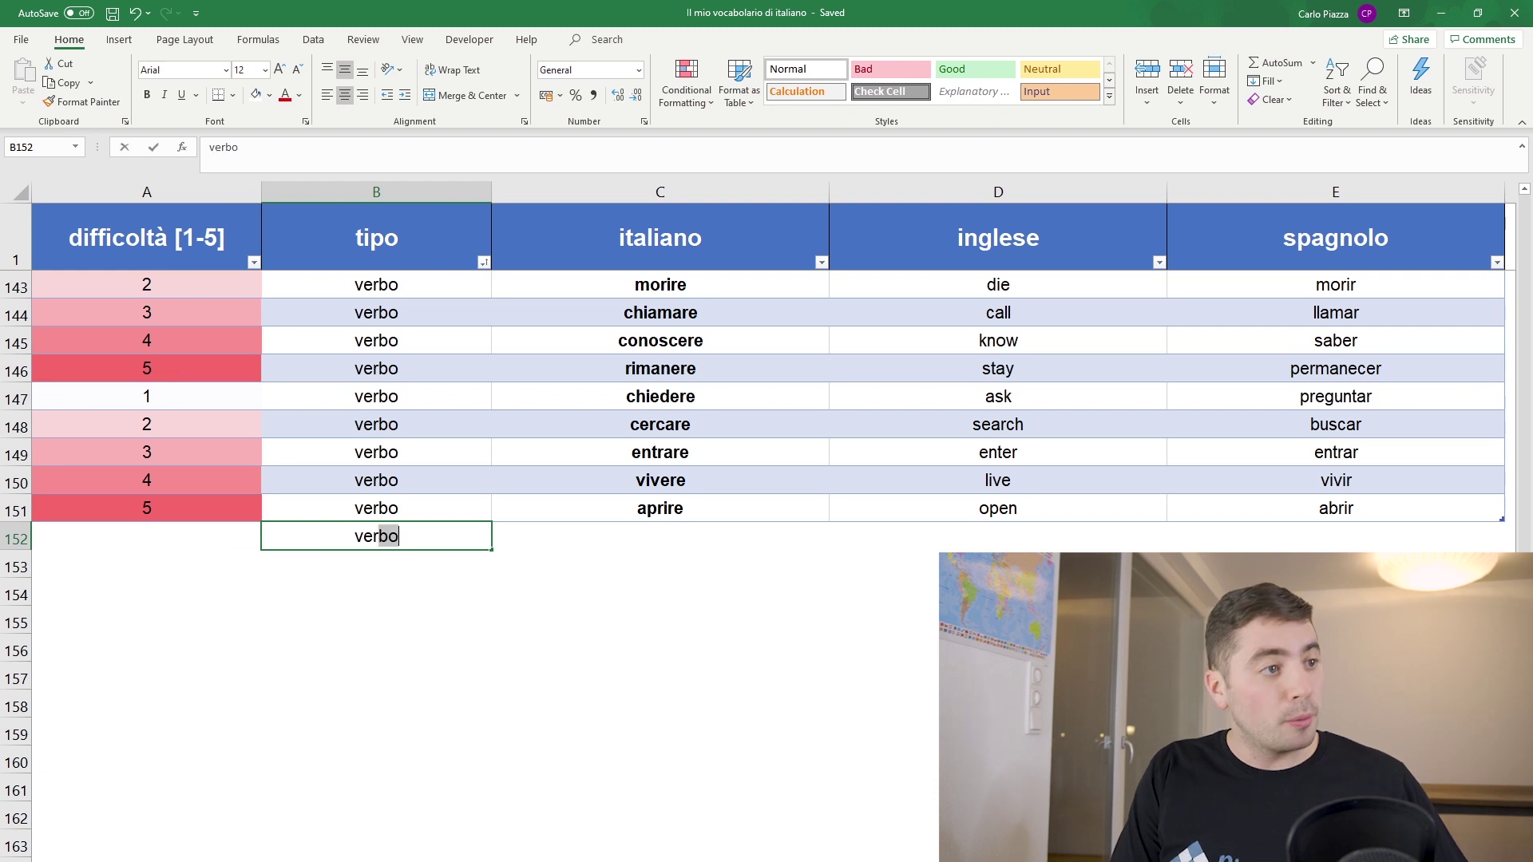
type("o")
key("Return")
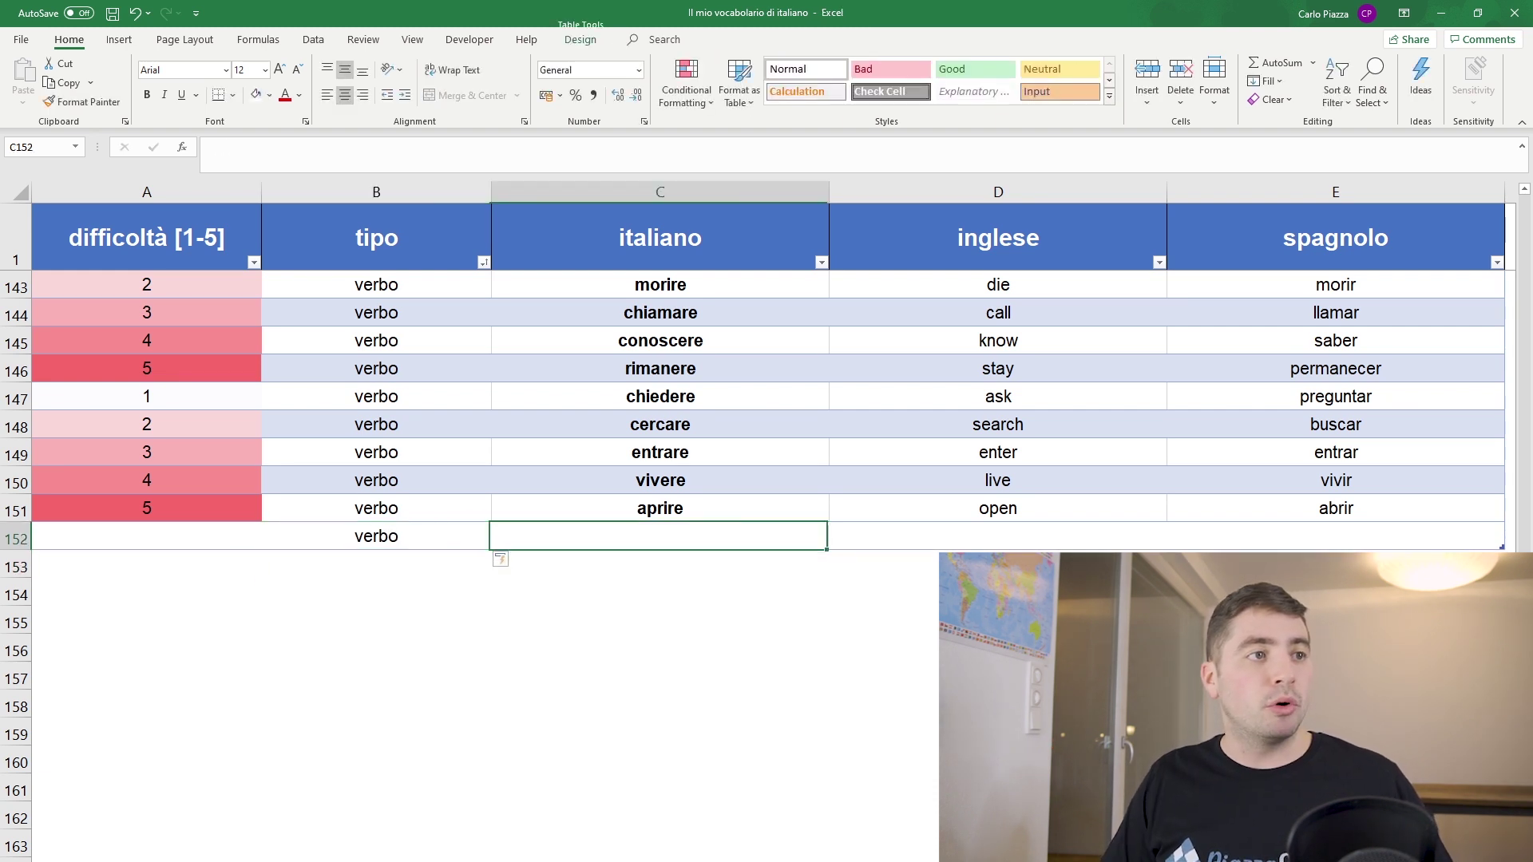
Step: Enter dormire as the Italian word in row 152 and sleep as its English translation
left_click(659, 535)
type("dormire")
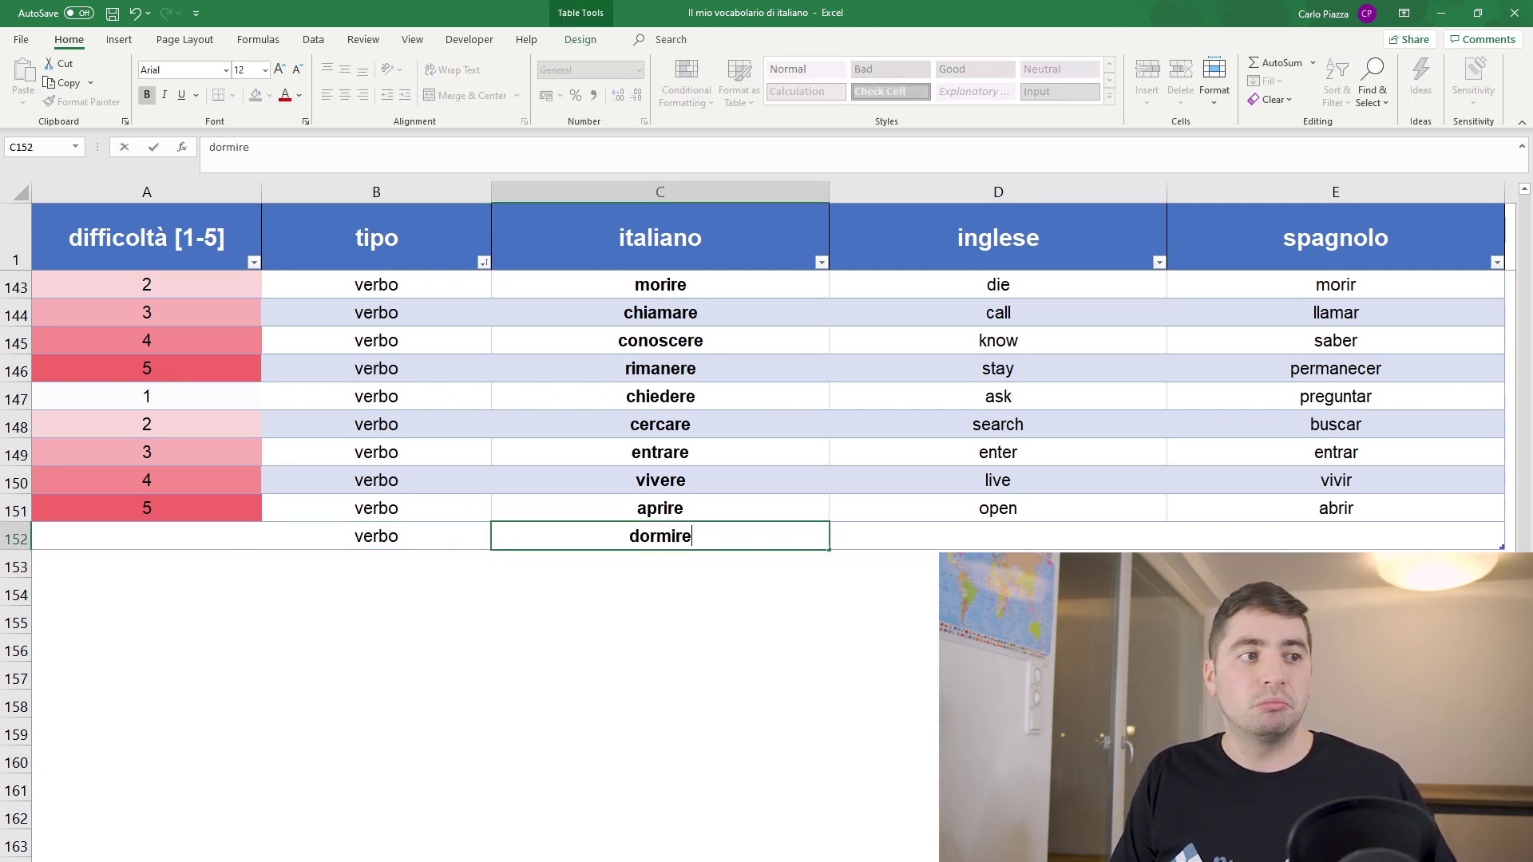
key("Return")
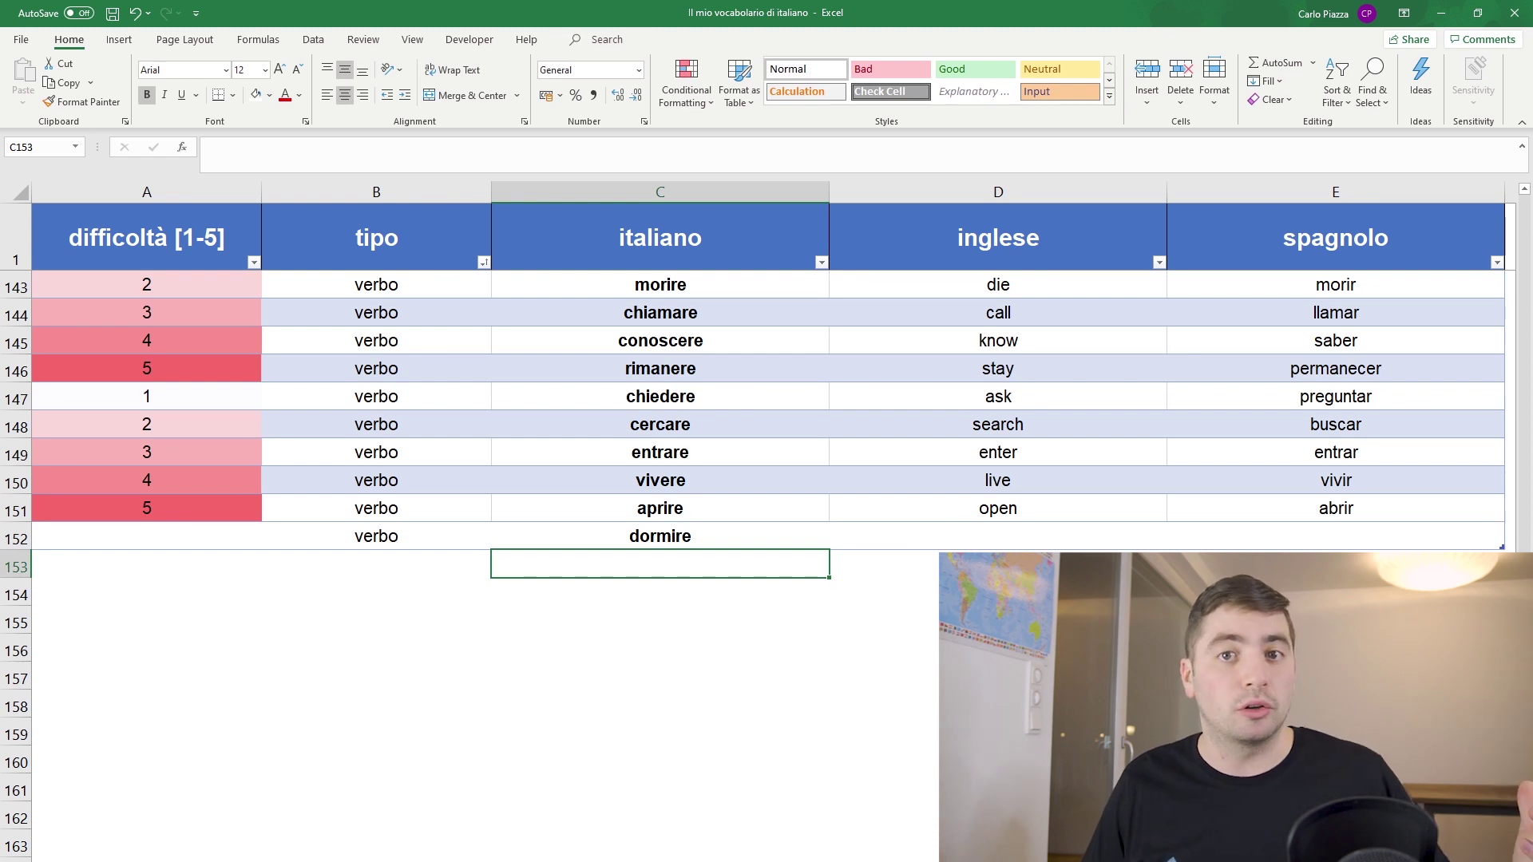
key("Up")
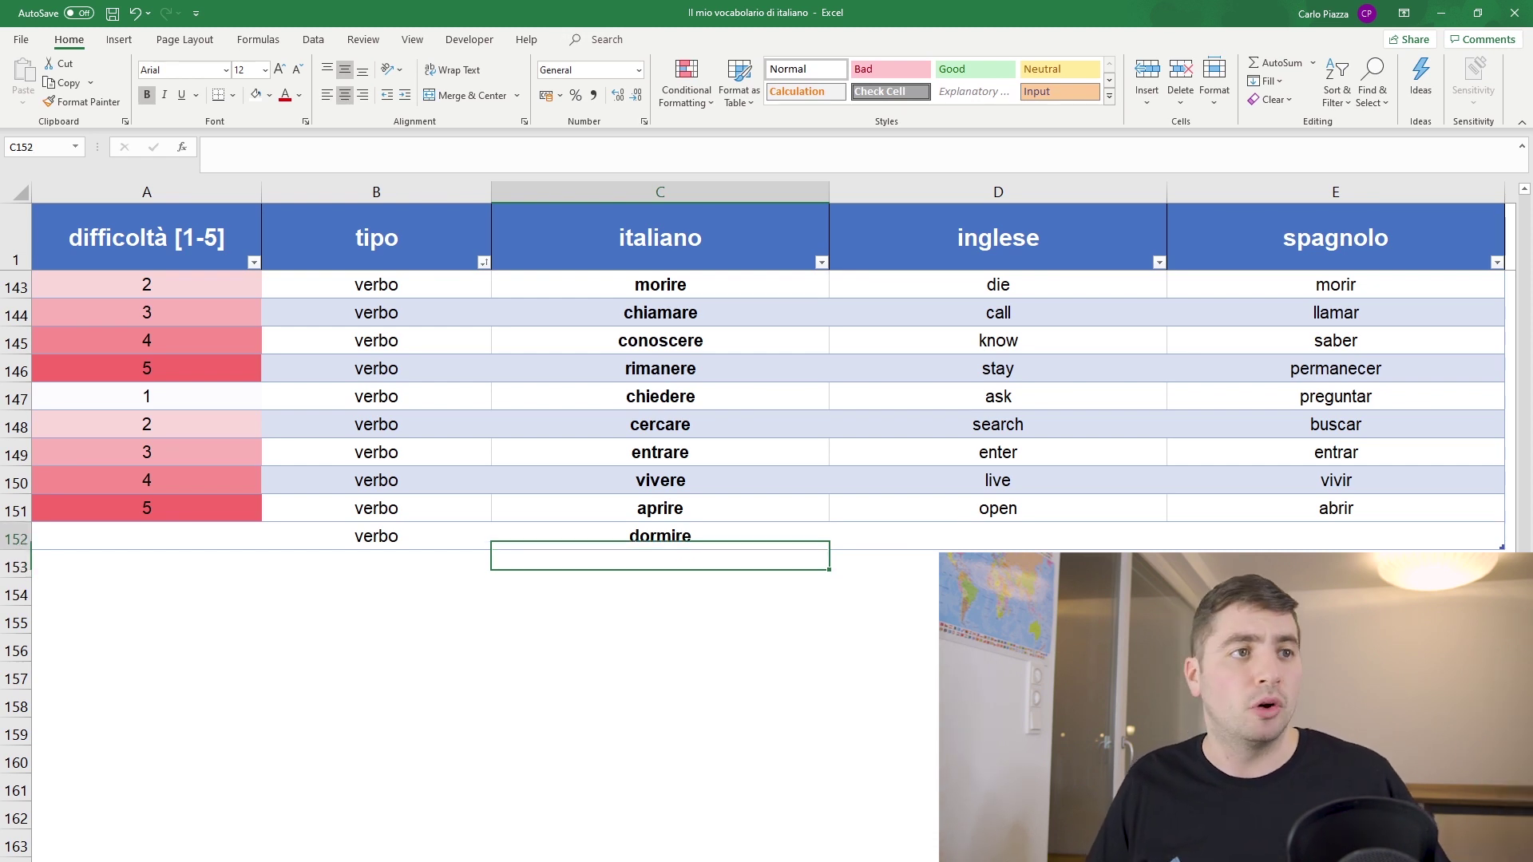
key("Right")
type("sleep")
key("Return")
Step: Complete row 152 with dormir as the Spanish translation and a difficulty of 2
key("Up")
key("Right")
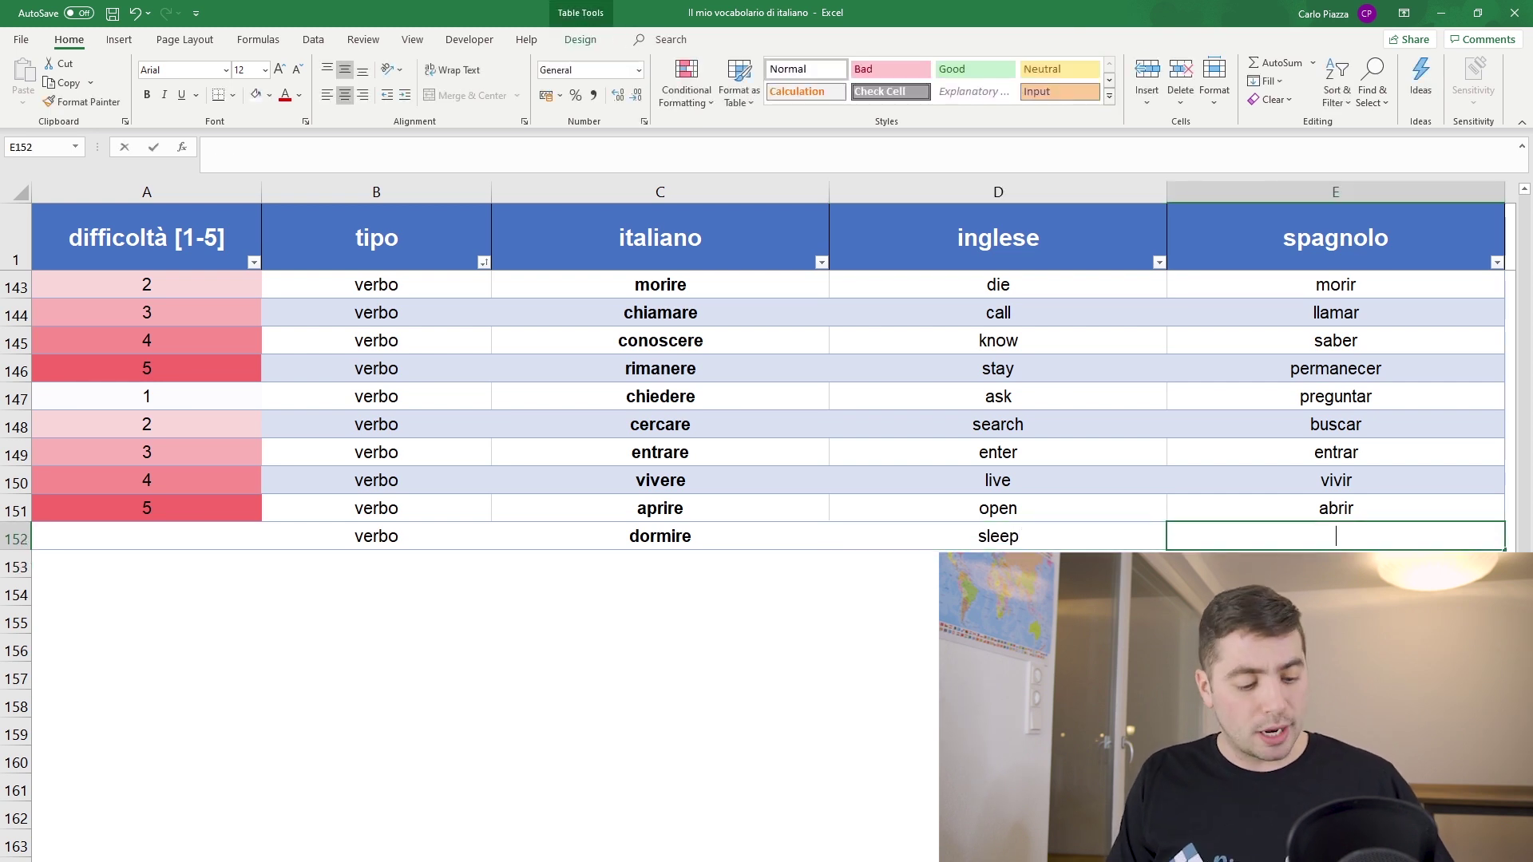
type("dormir")
key("Return")
key("Up")
key("Left")
key("Left")
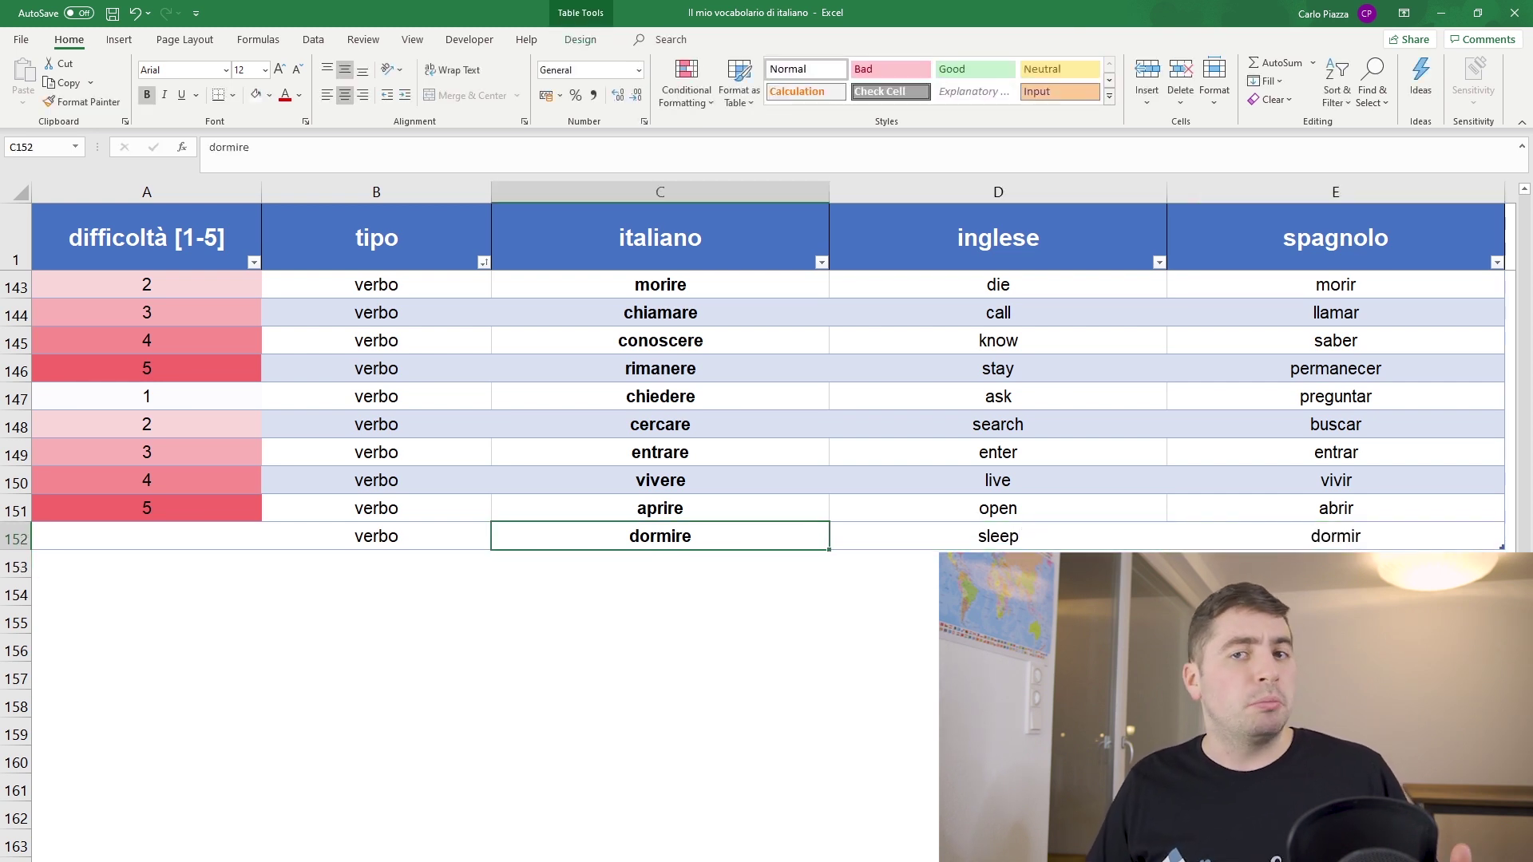
key("Left")
key("Left")
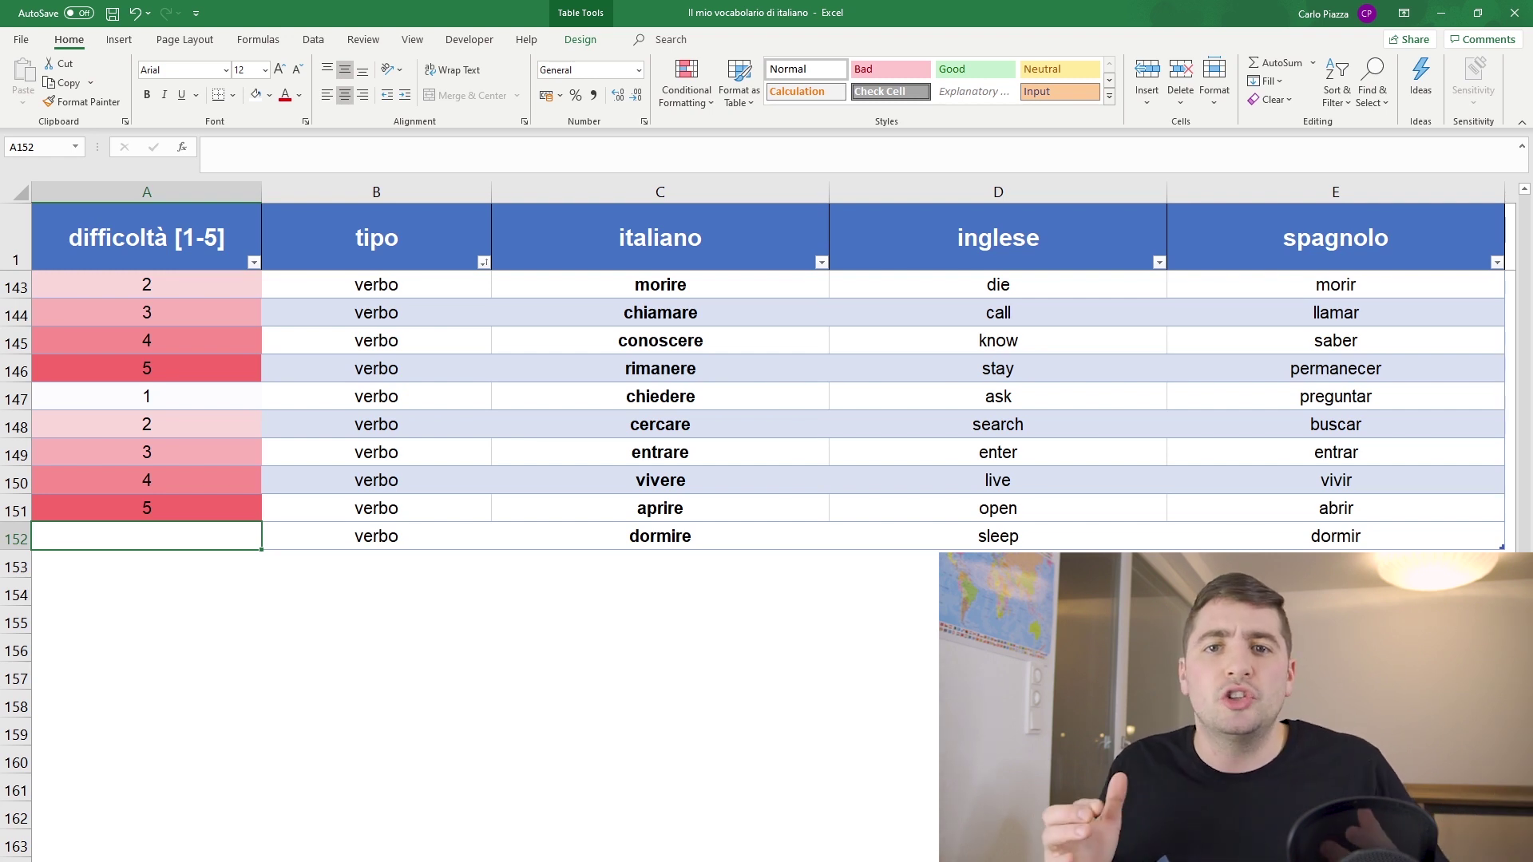
type("2")
key("Return")
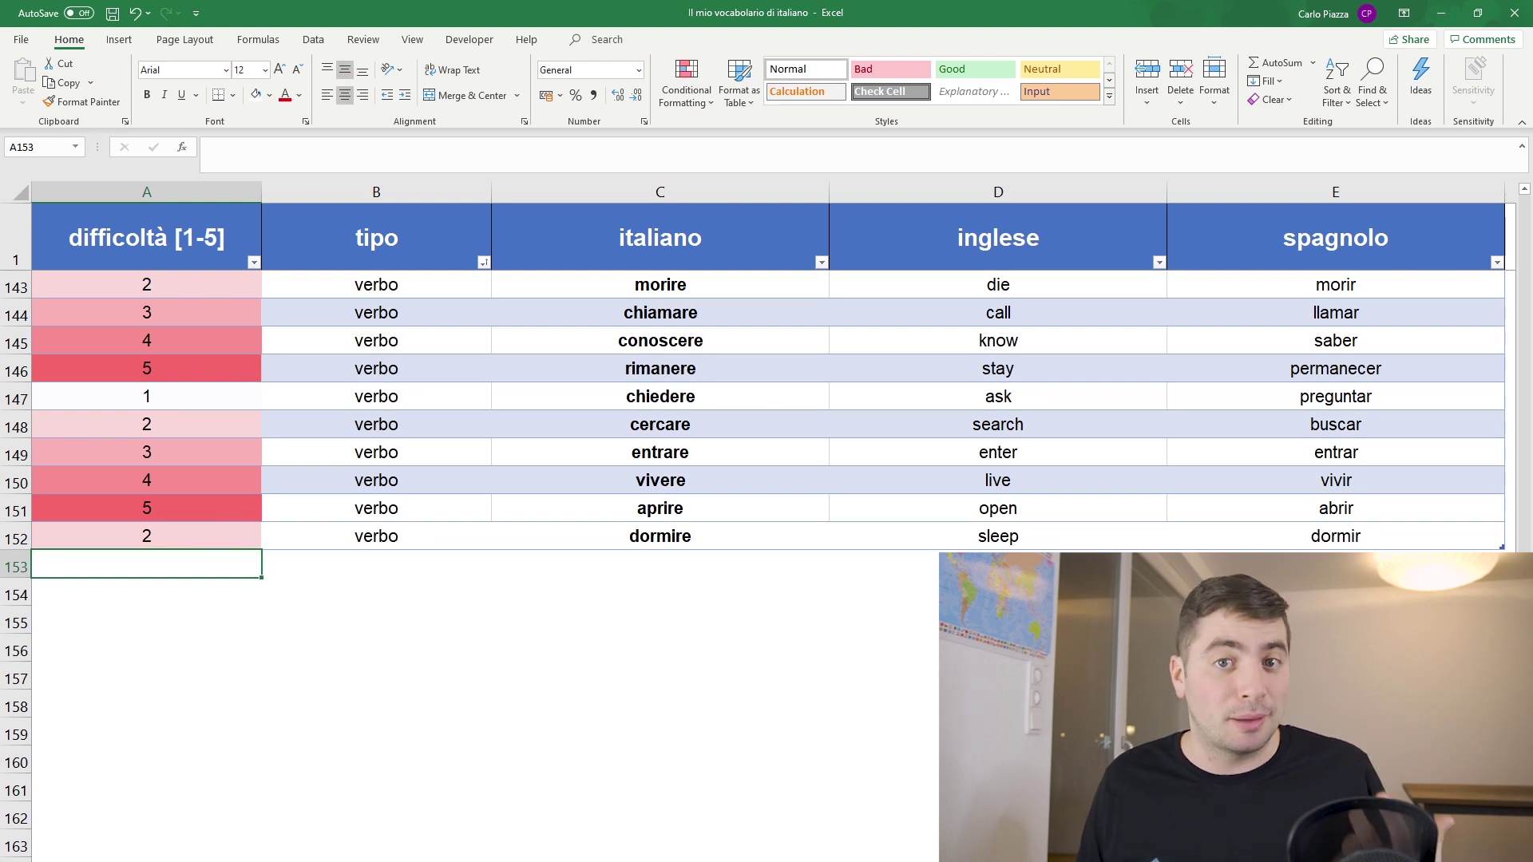
Step: Delete the whole dormire row, row 152, from the vocabulary table
key("Up")
key("shift+space")
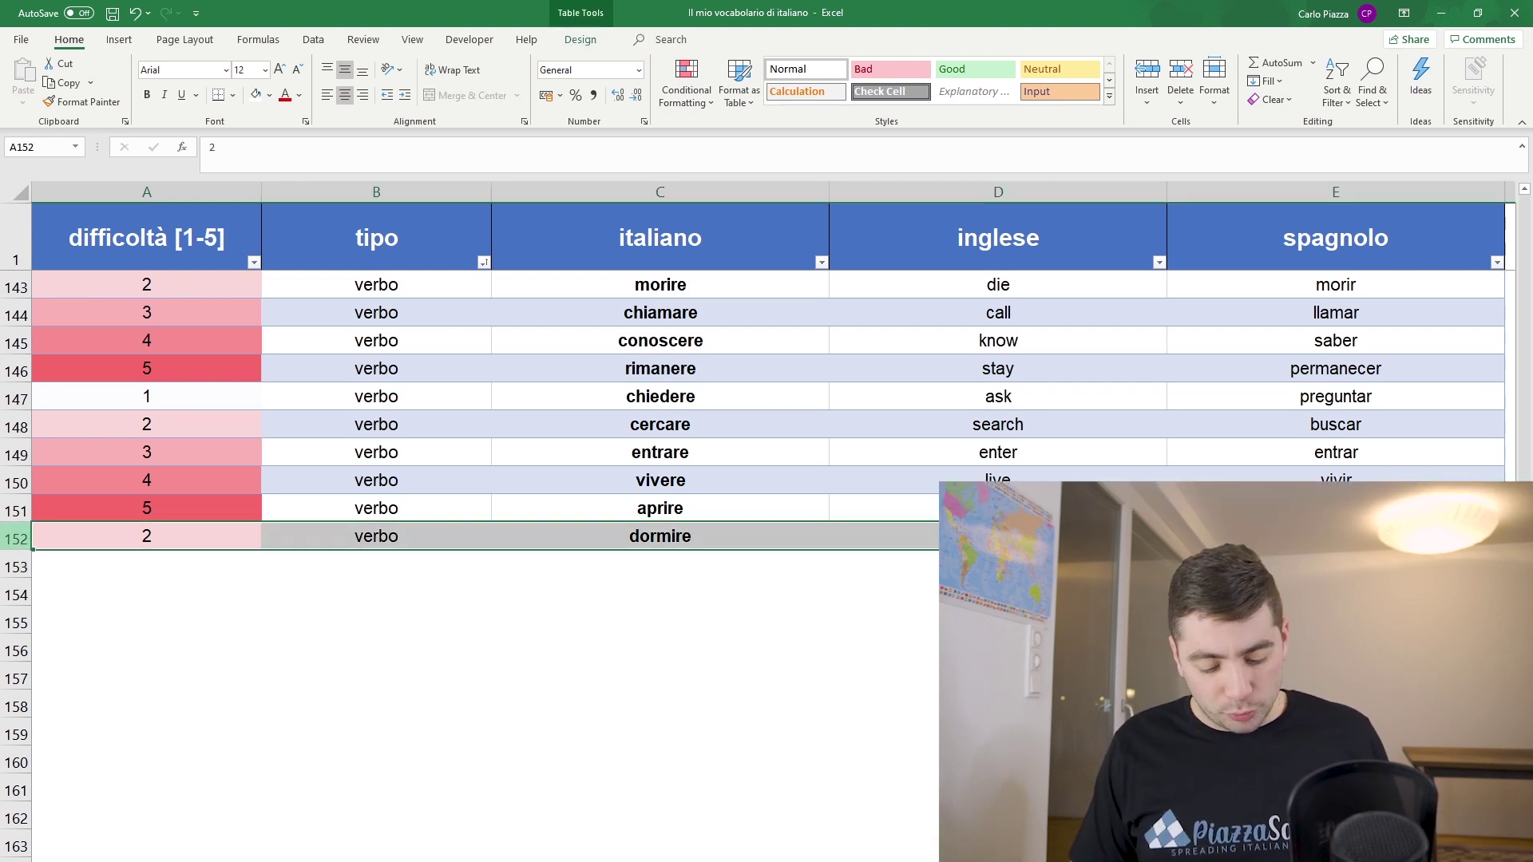
key("ctrl+minus")
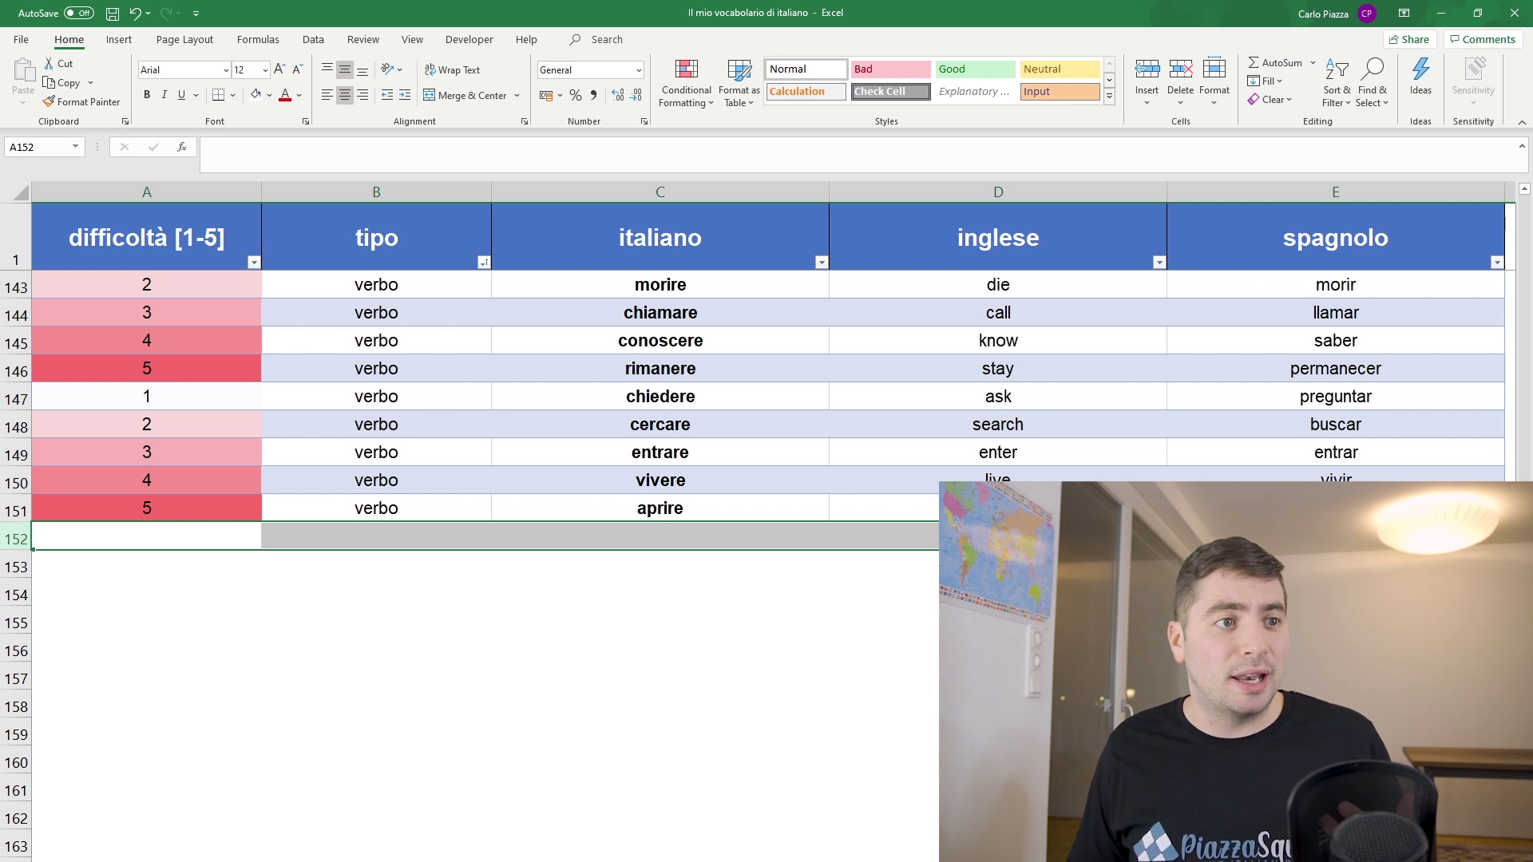
Step: Sort the vocabulary table alphabetically from A to Z by the italiano column
scroll(766, 559, "up", 13)
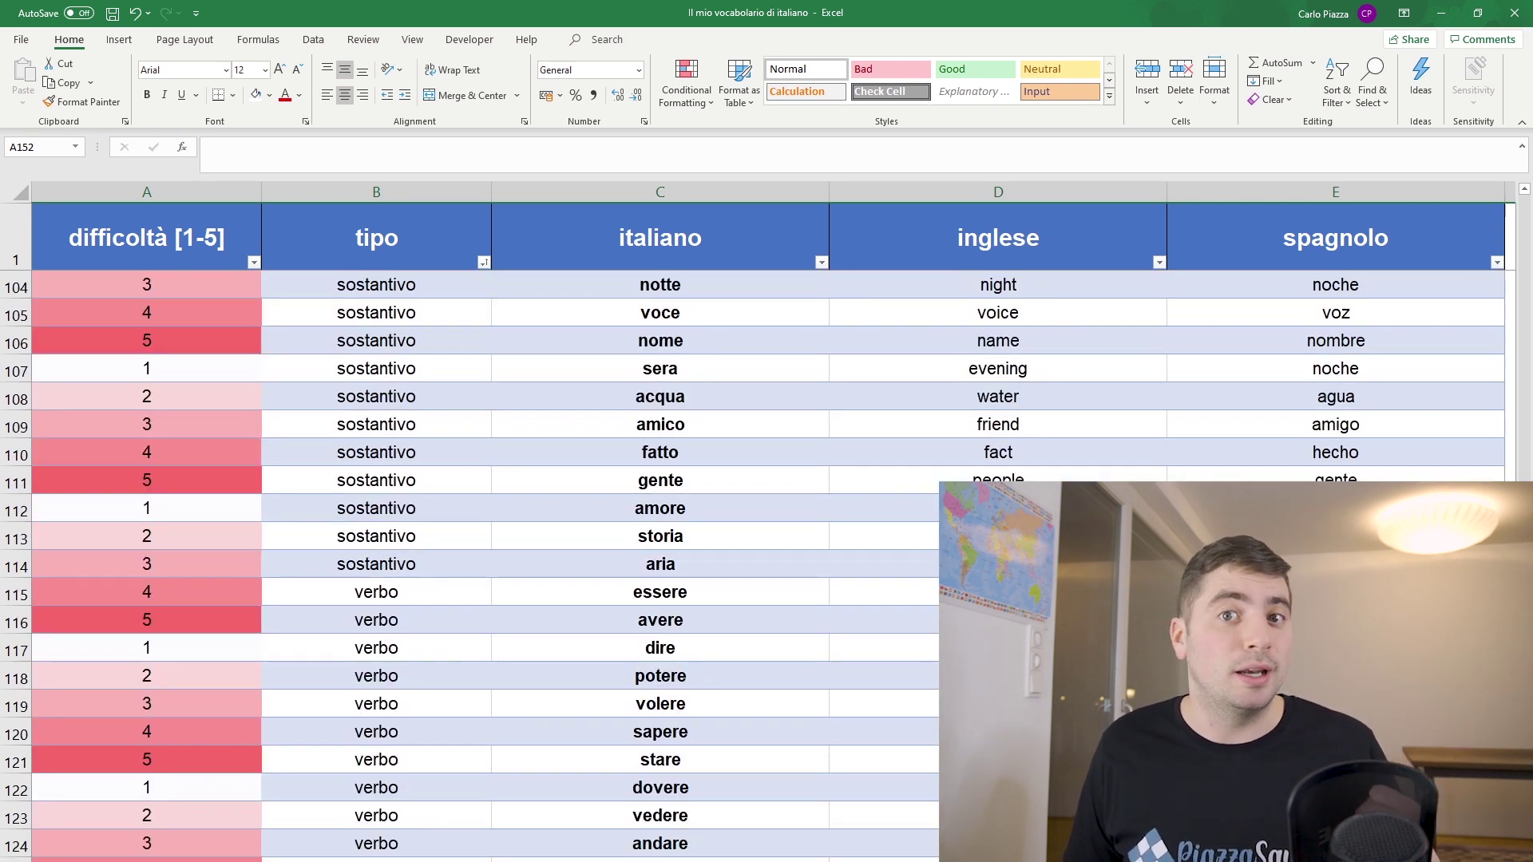
scroll(766, 558, "up", 1)
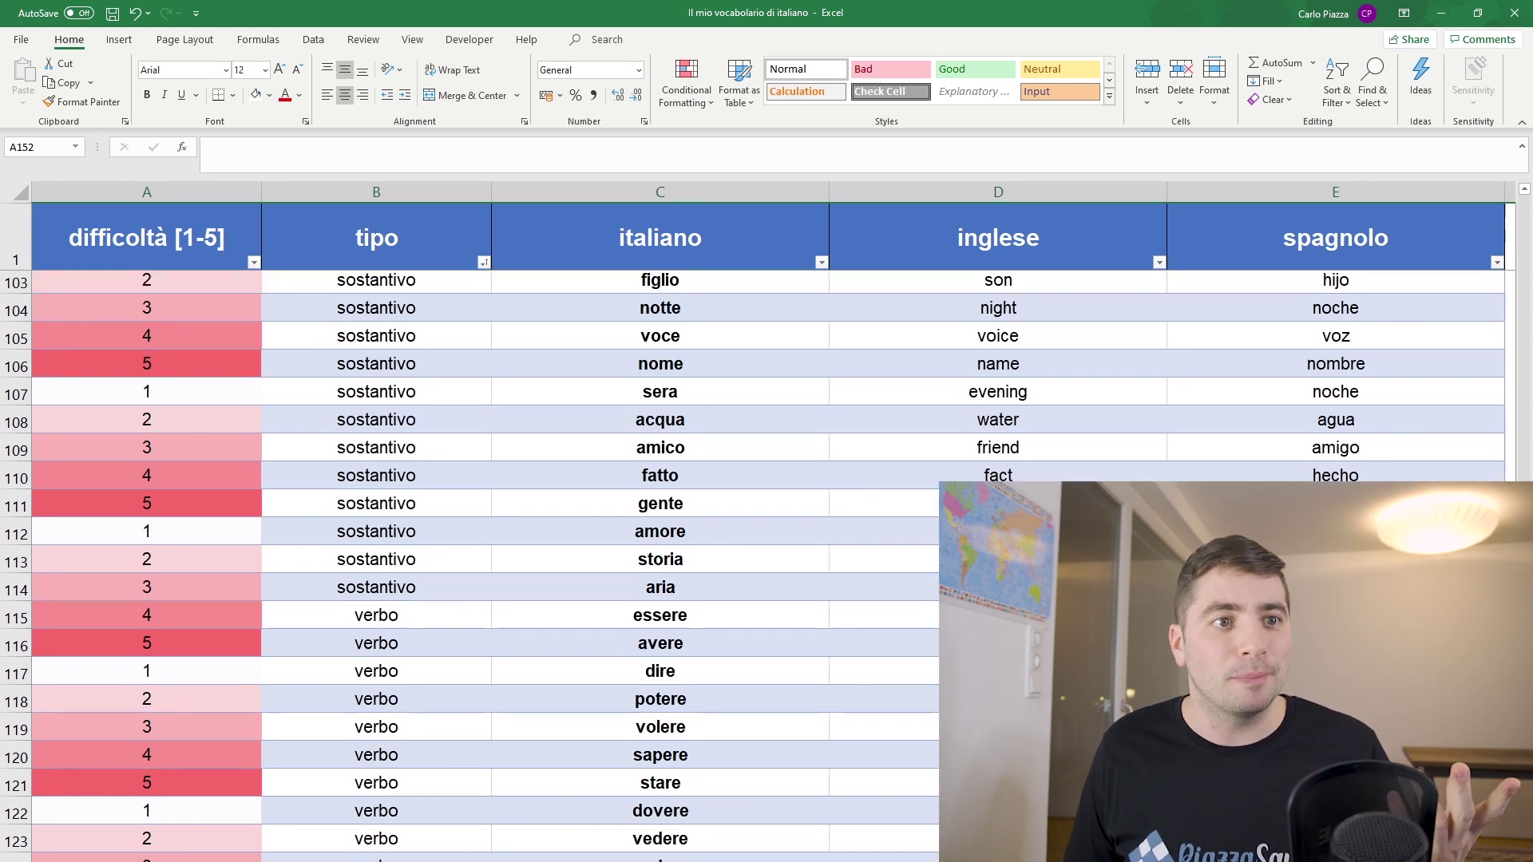
scroll(767, 558, "up", 20)
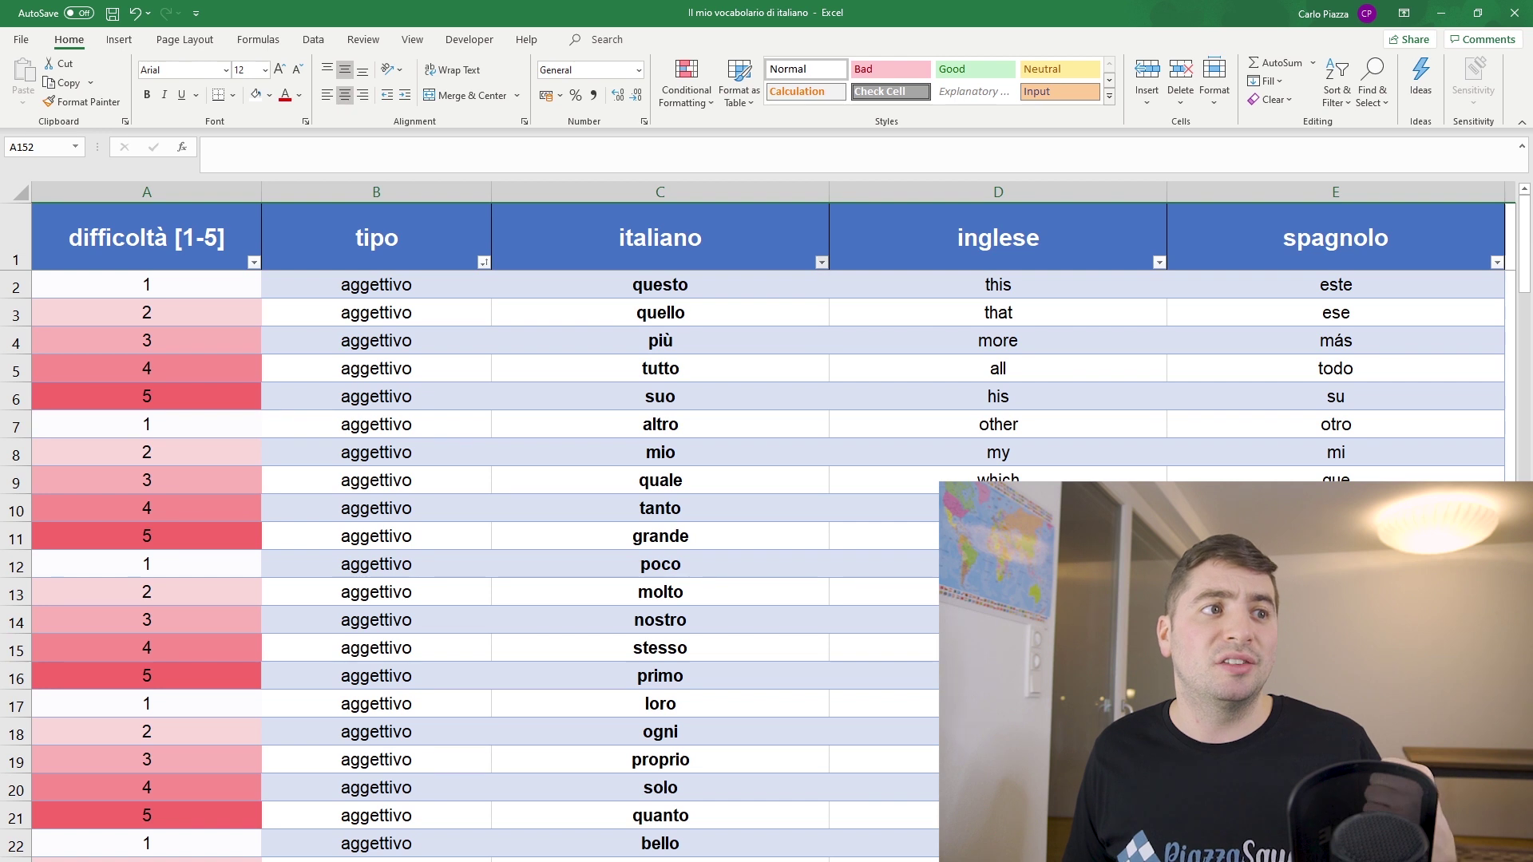
left_click(821, 263)
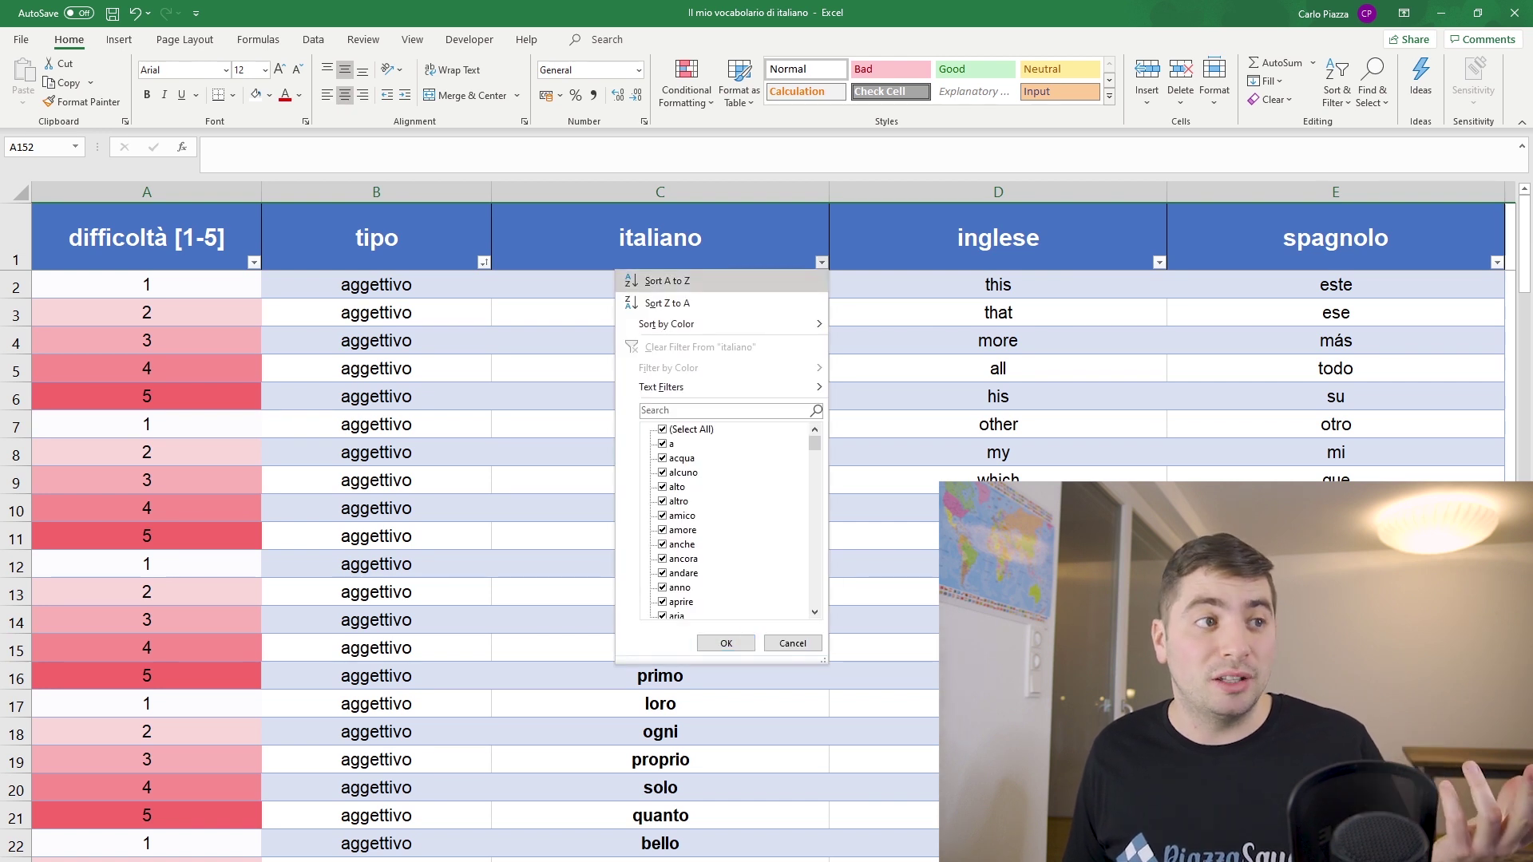
left_click(667, 280)
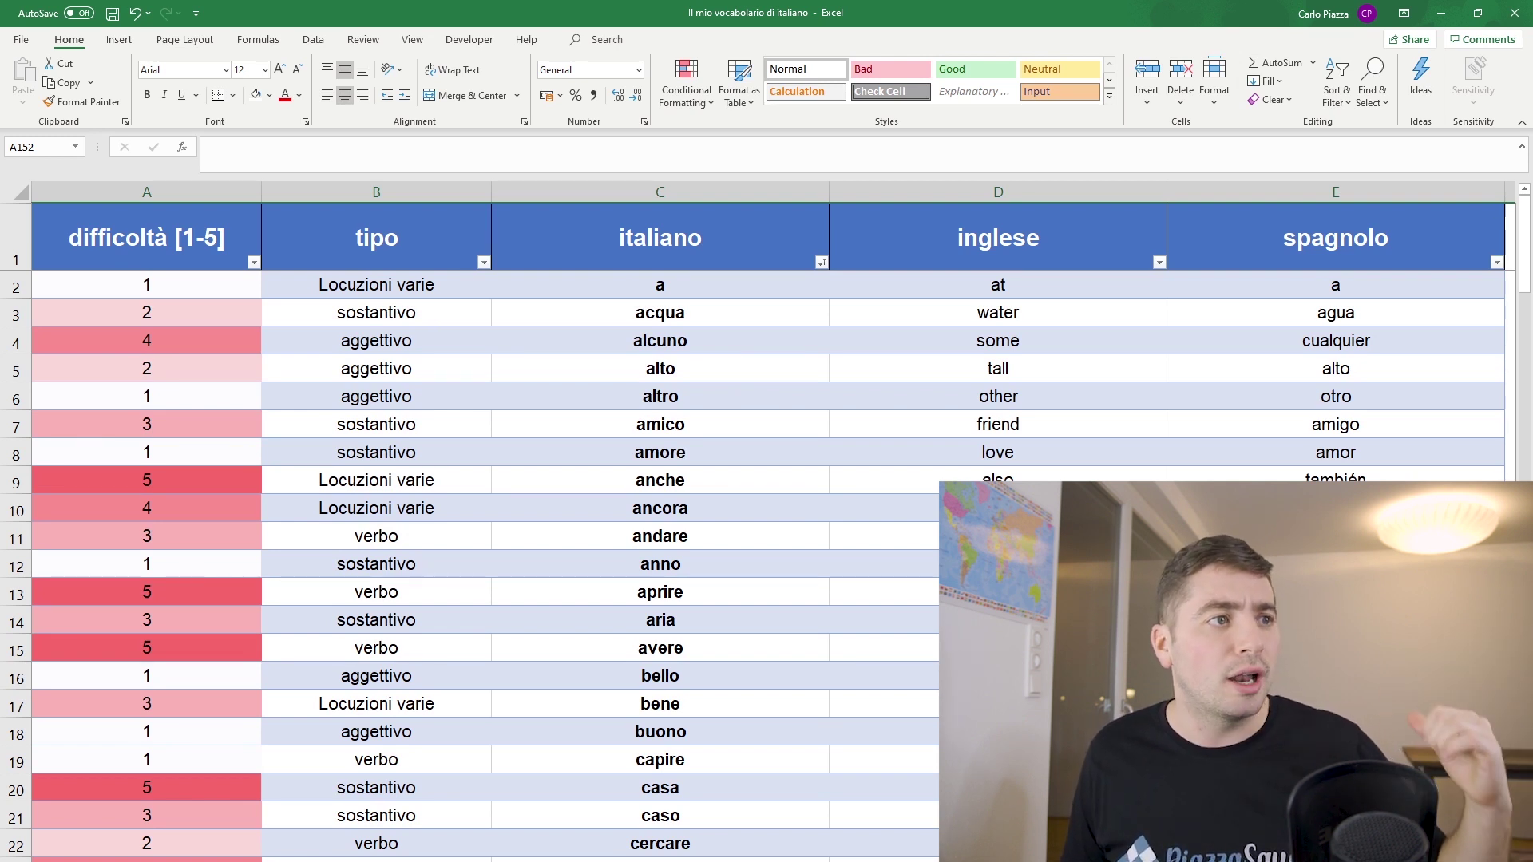
left_click(659, 424)
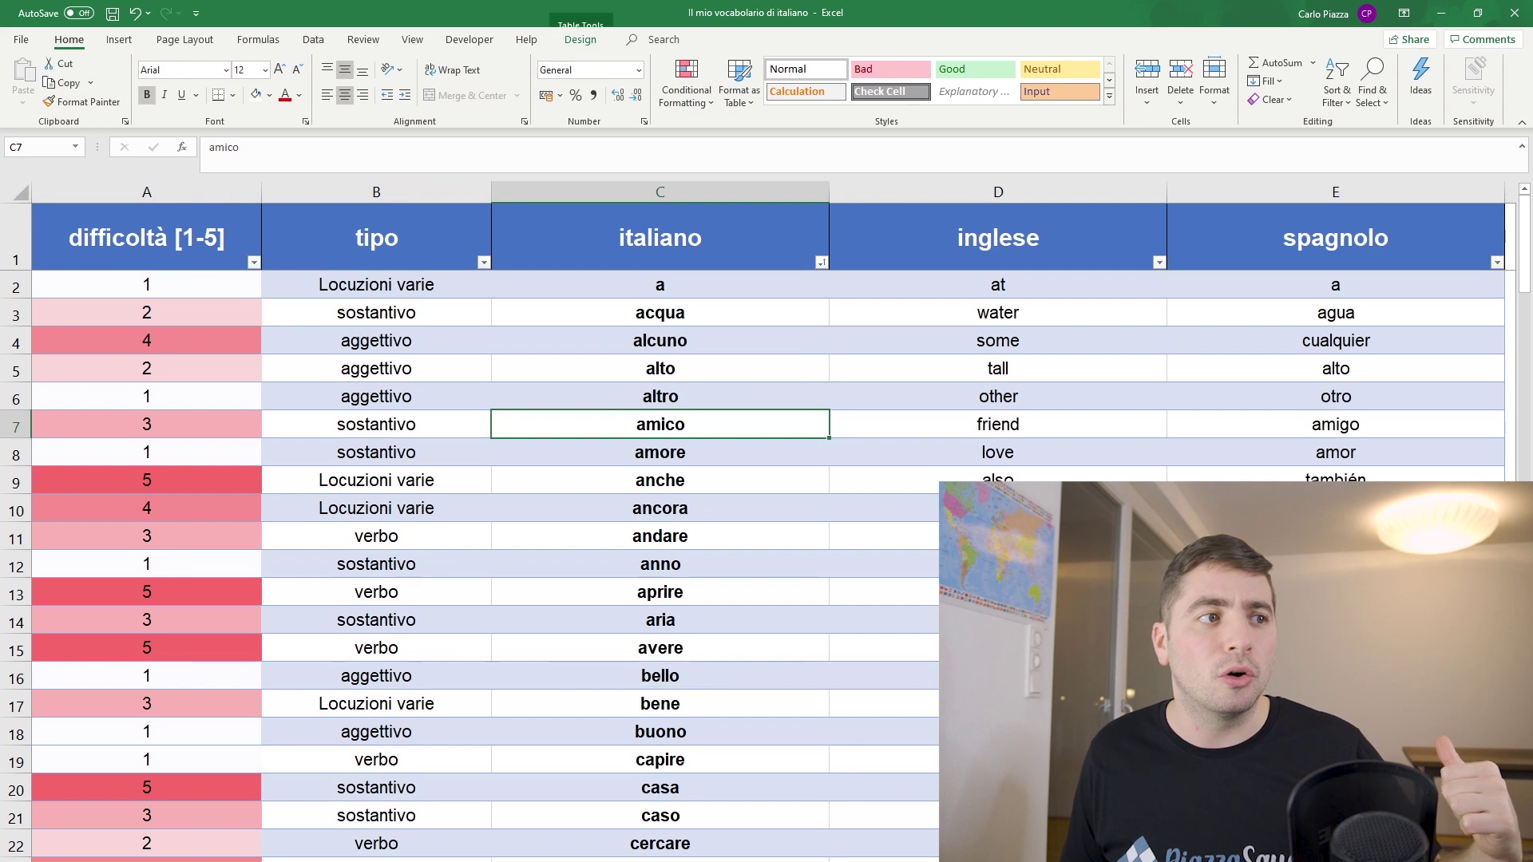
left_click(660, 452)
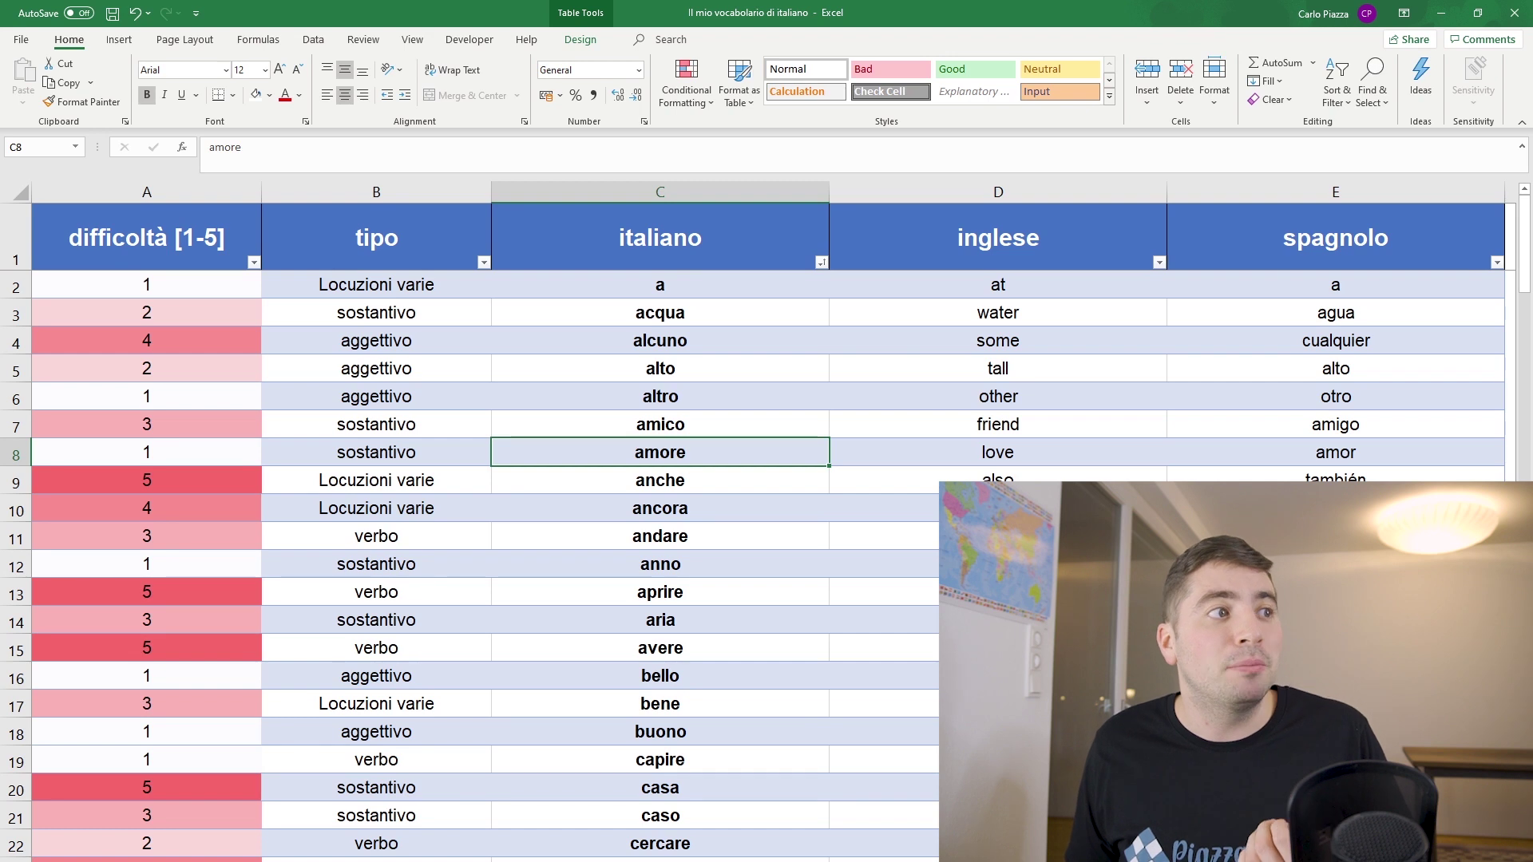
Step: Sort the vocabulary table by the difficoltà column from largest to smallest
left_click(254, 262)
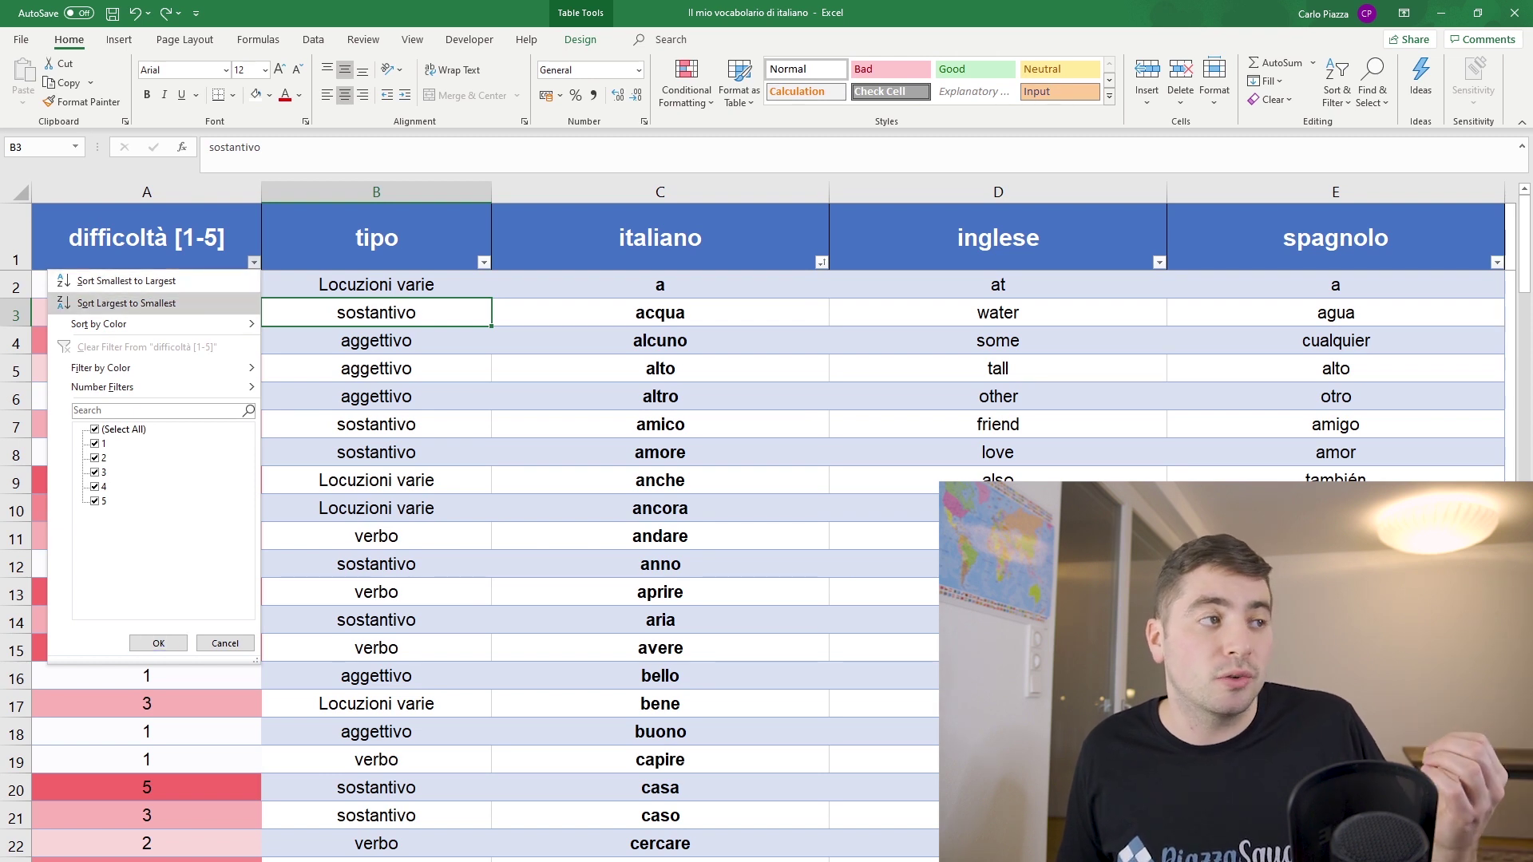
left_click(127, 303)
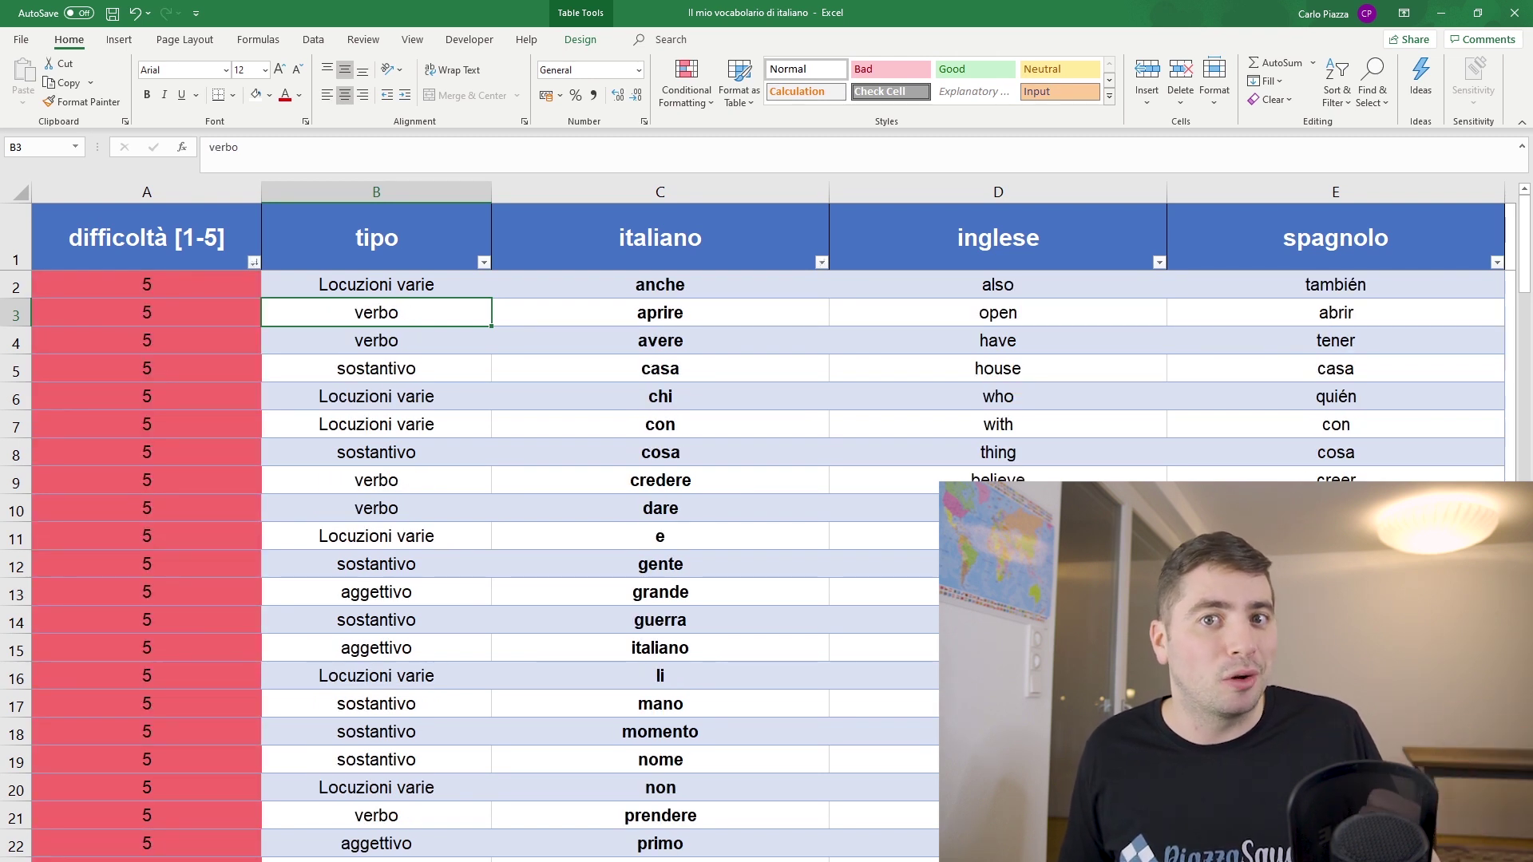
left_click(146, 284)
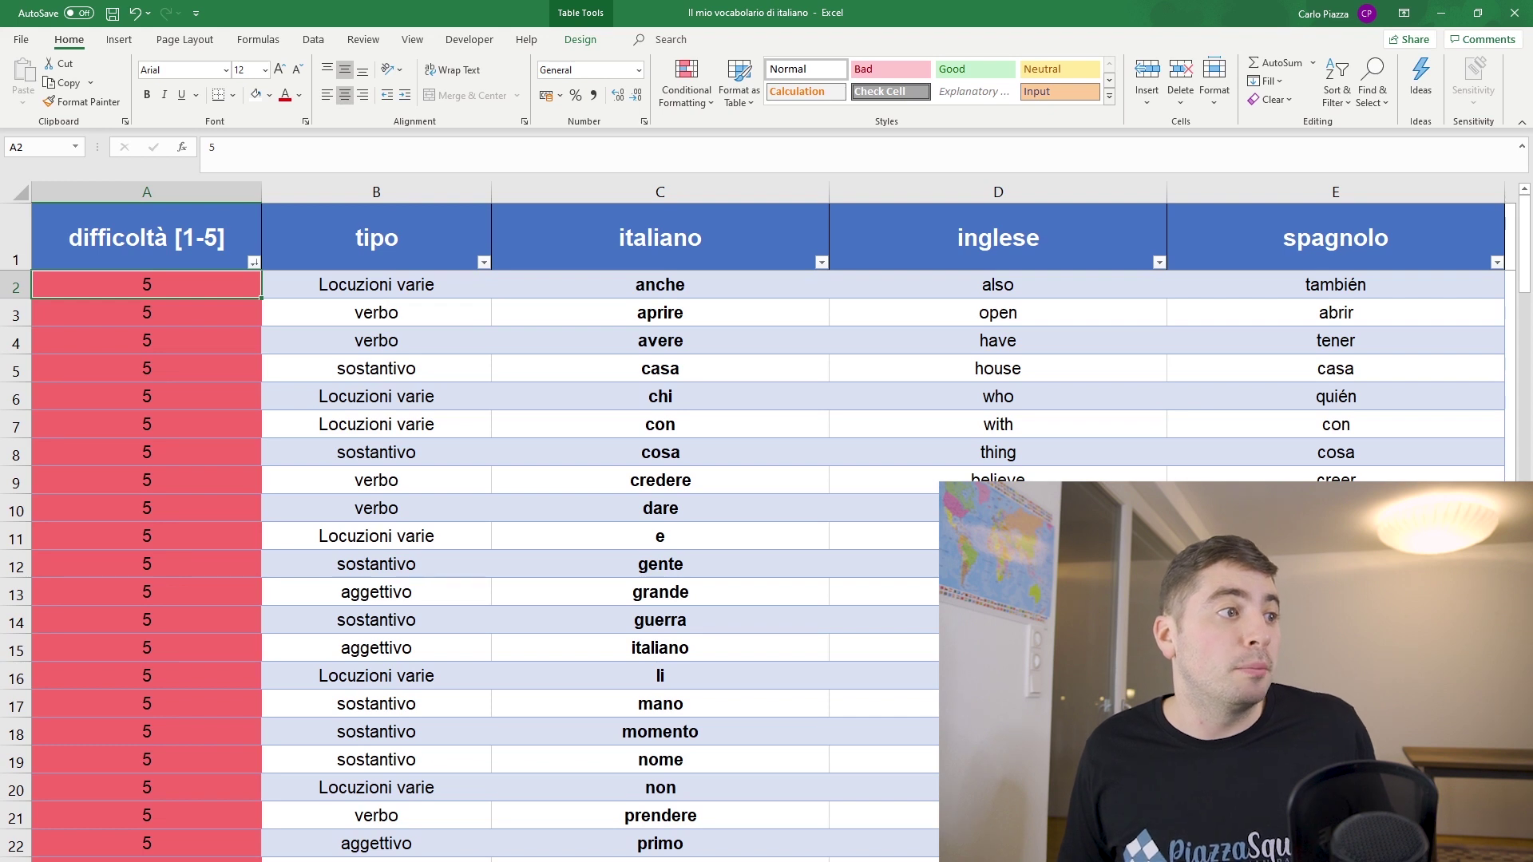
Step: Examine how the words are grouped by difficulty level, from the start of the sorted table to its last row
scroll(559, 559, "down", 6)
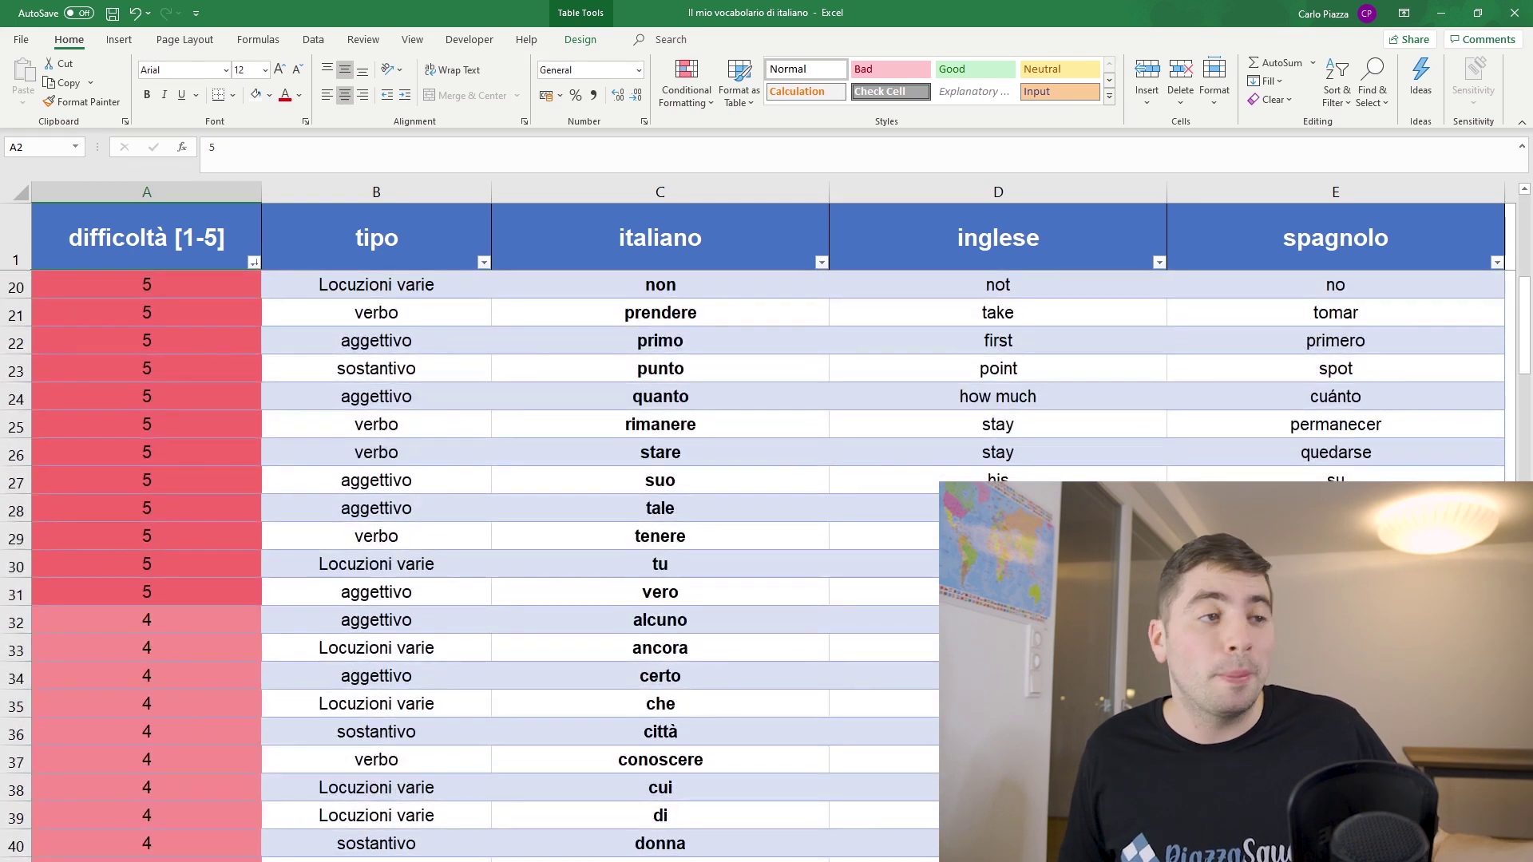
scroll(559, 559, "down", 17)
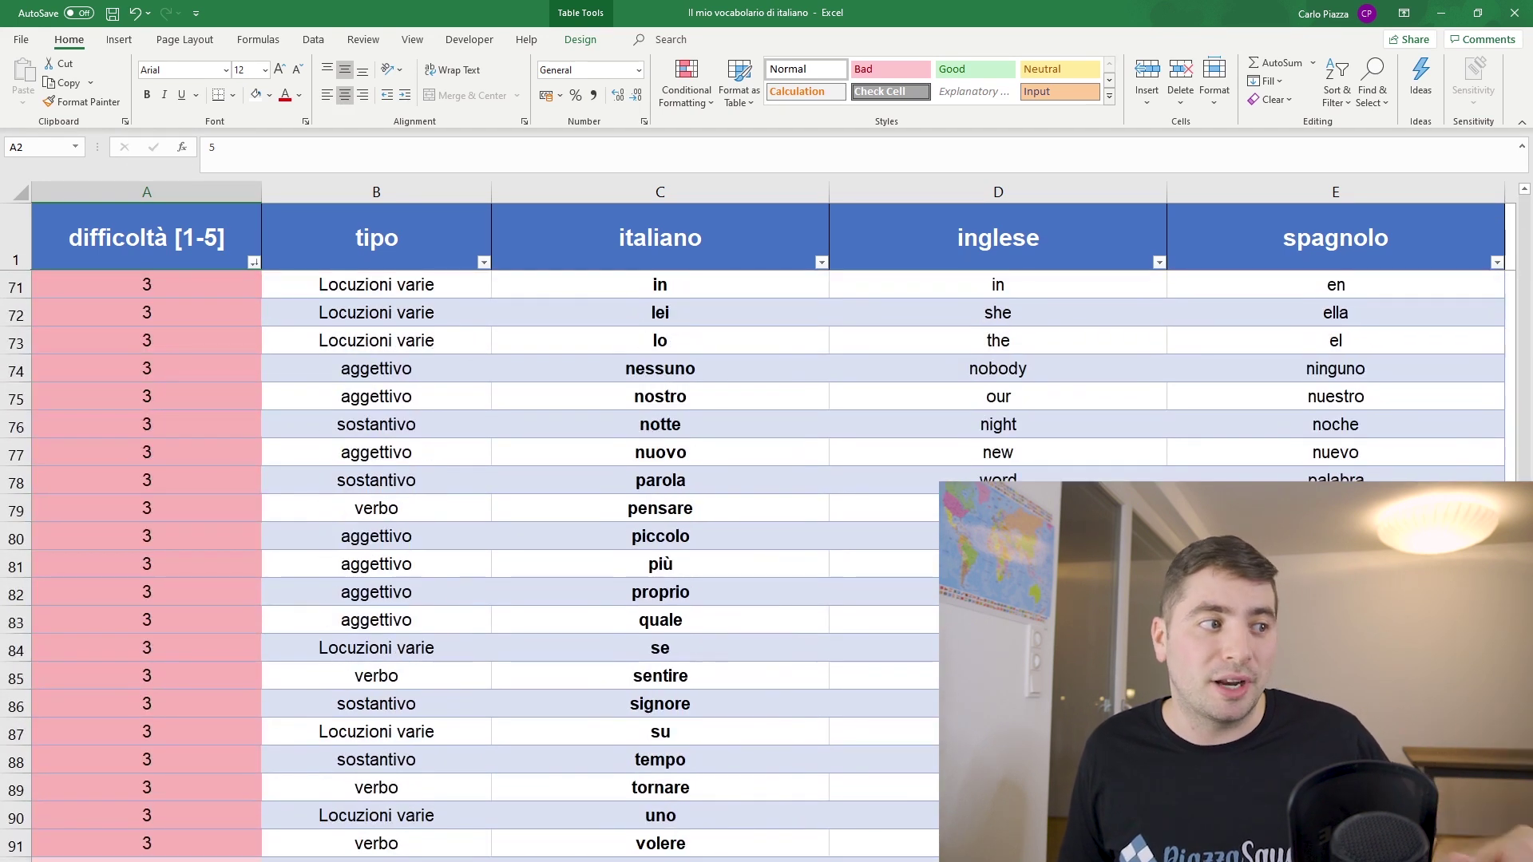
scroll(559, 559, "down", 19)
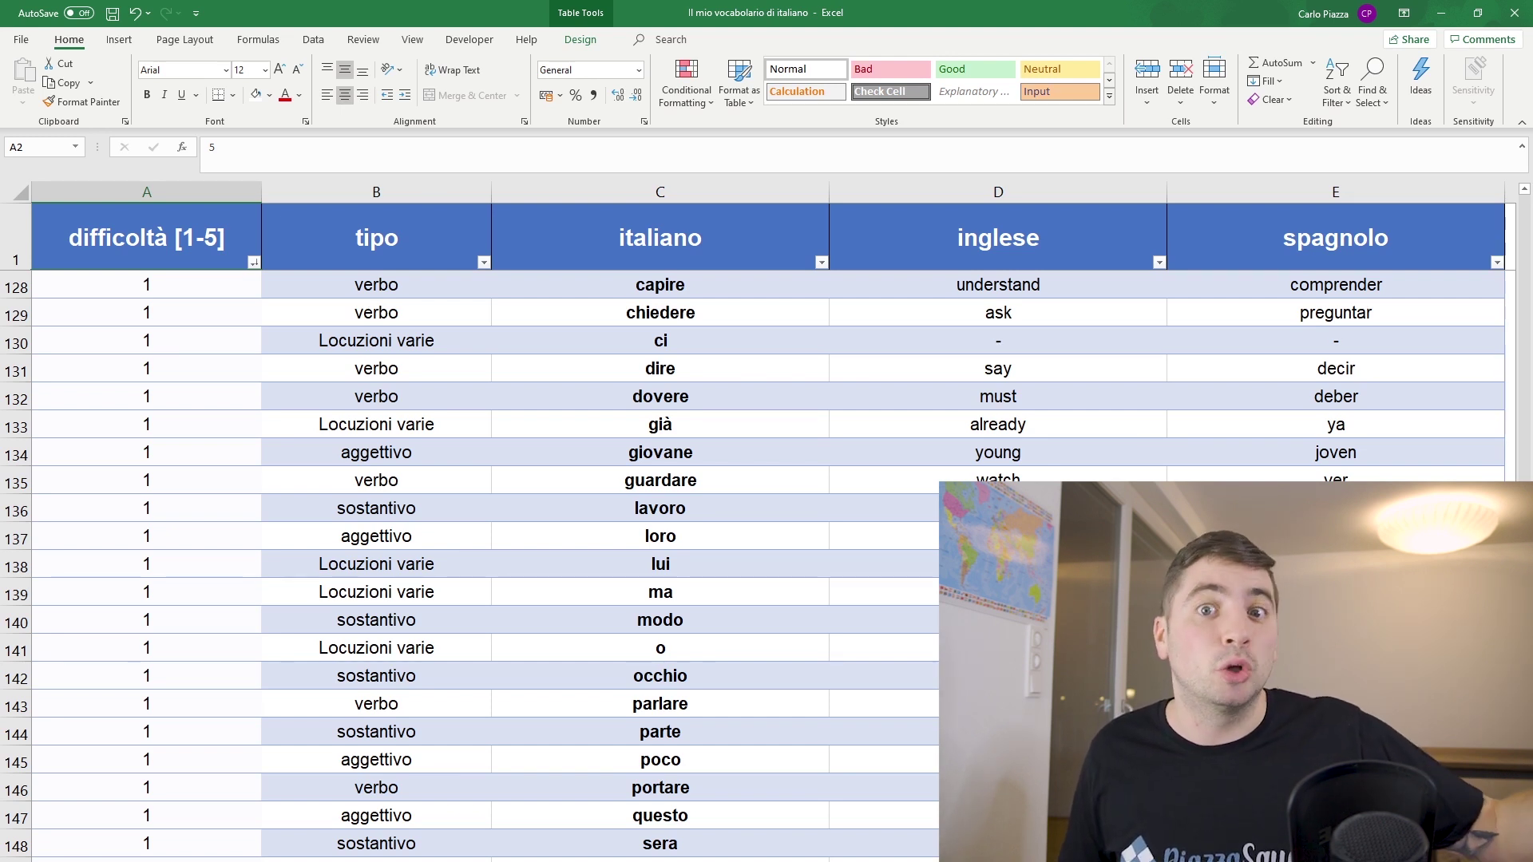
scroll(750, 559, "up", 7)
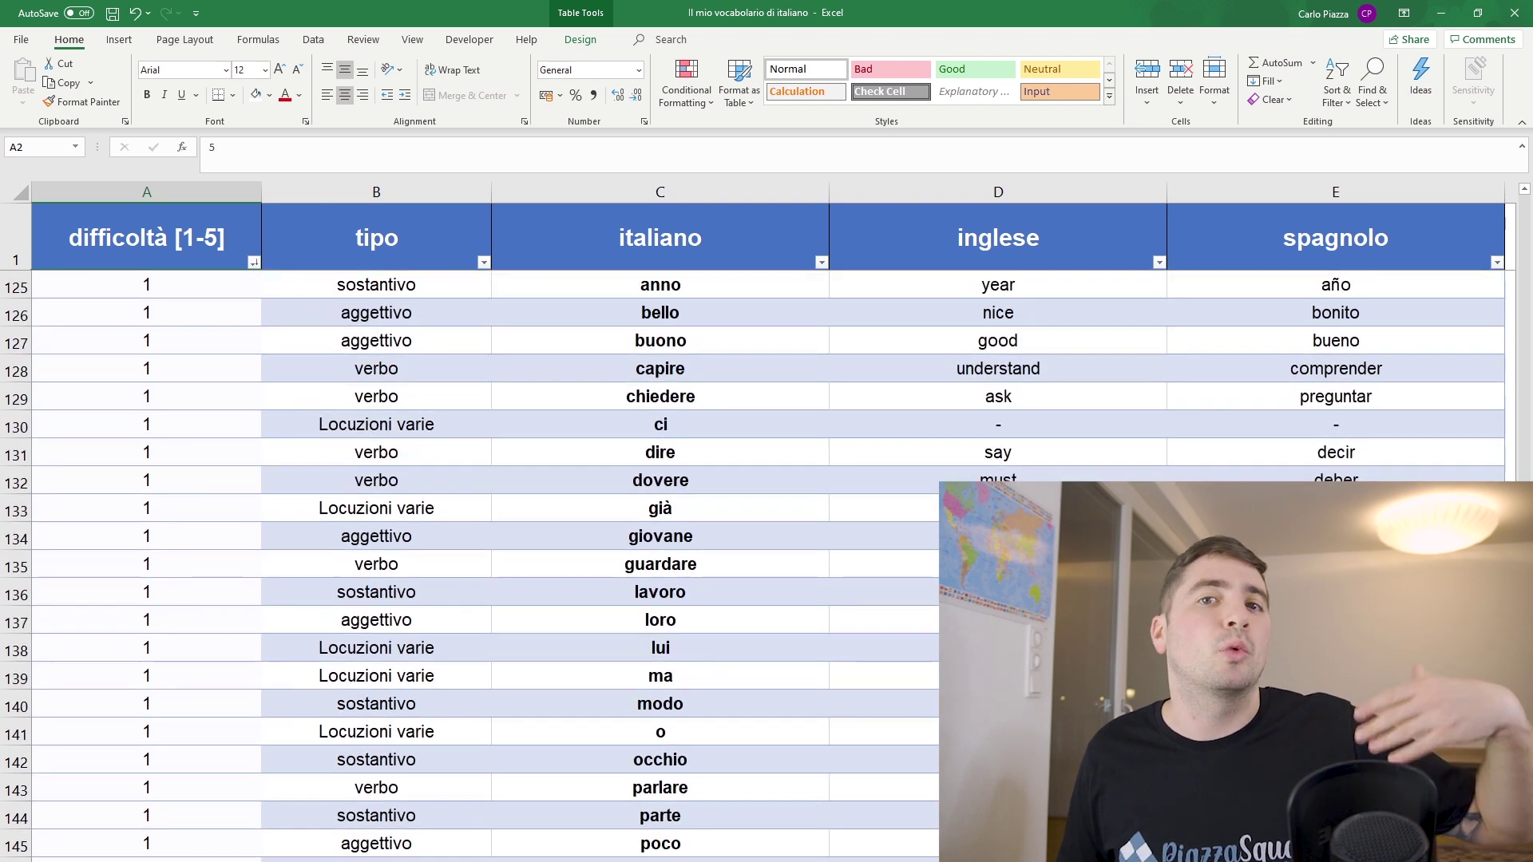
scroll(750, 559, "up", 12)
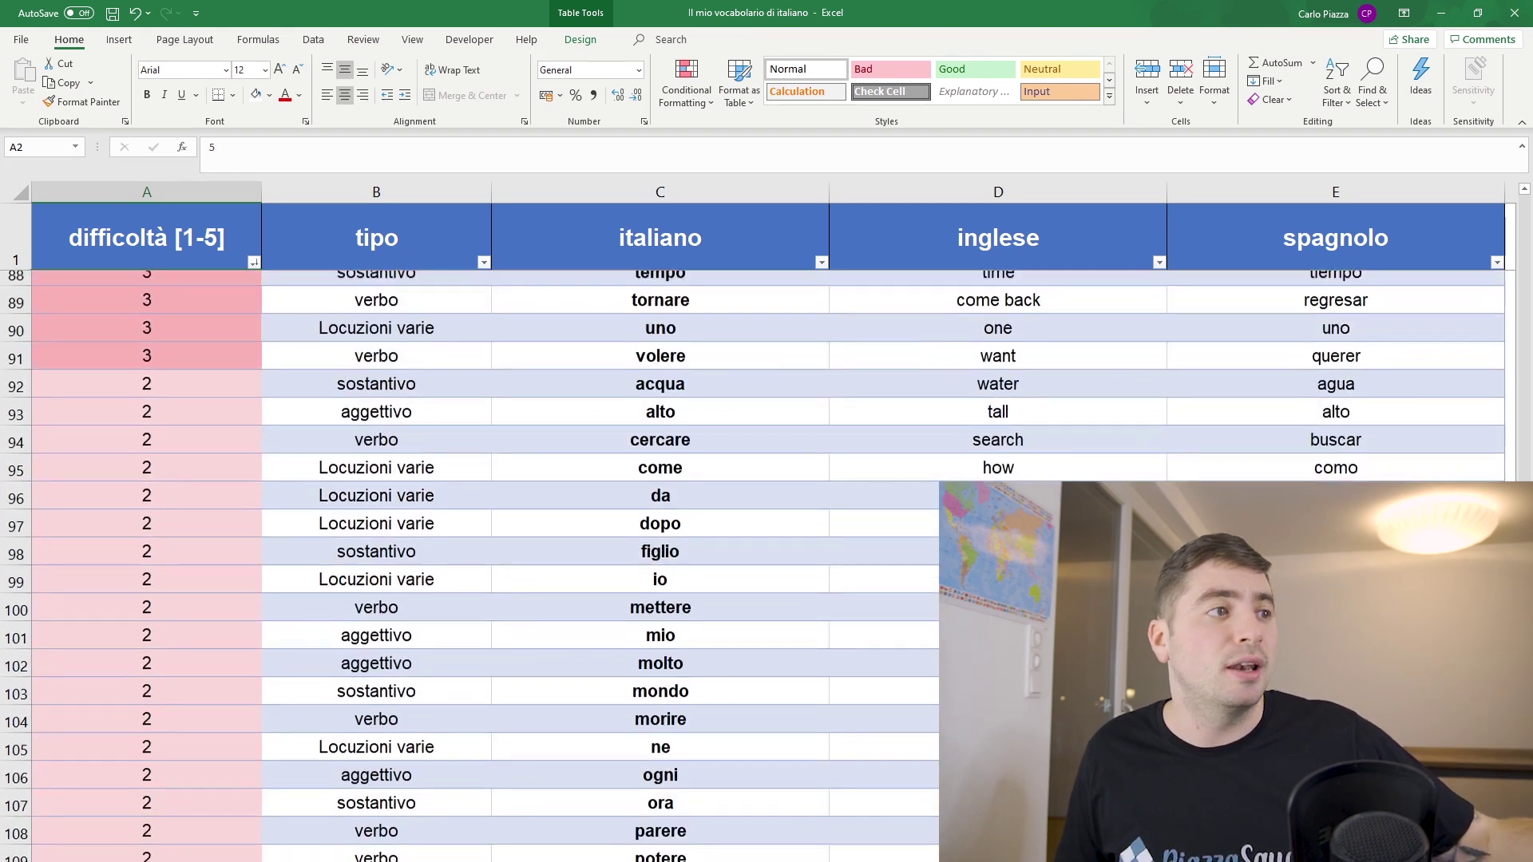
scroll(750, 559, "up", 4)
scroll(750, 558, "down", 17)
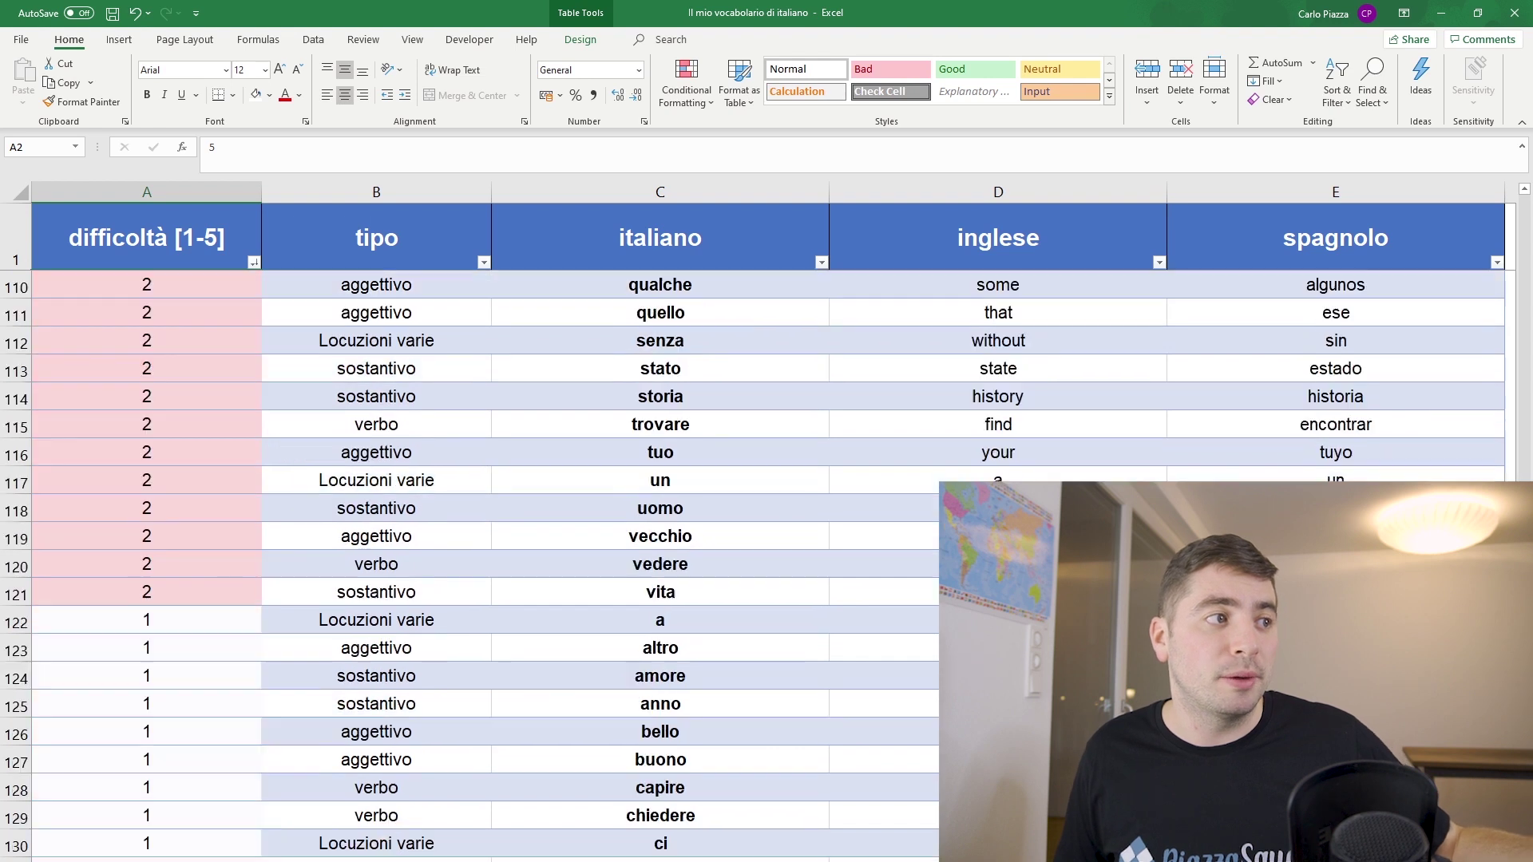
scroll(750, 559, "down", 6)
scroll(751, 559, "down", 7)
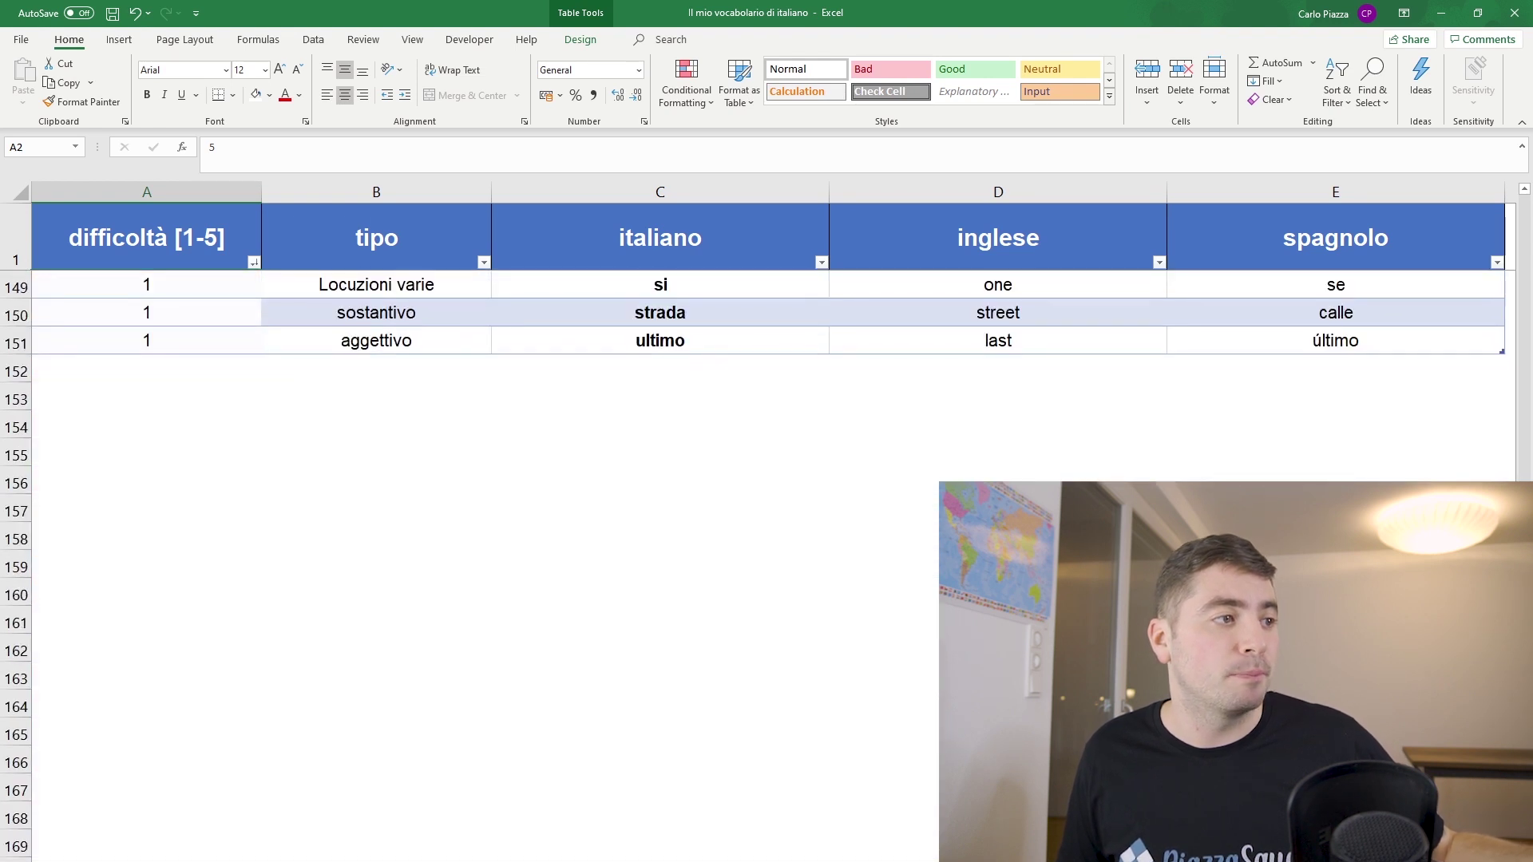
Step: Clear all the difficulty ratings in the difficoltà column, from row 151 up to row 2
left_click_drag(146, 340, 239, 283)
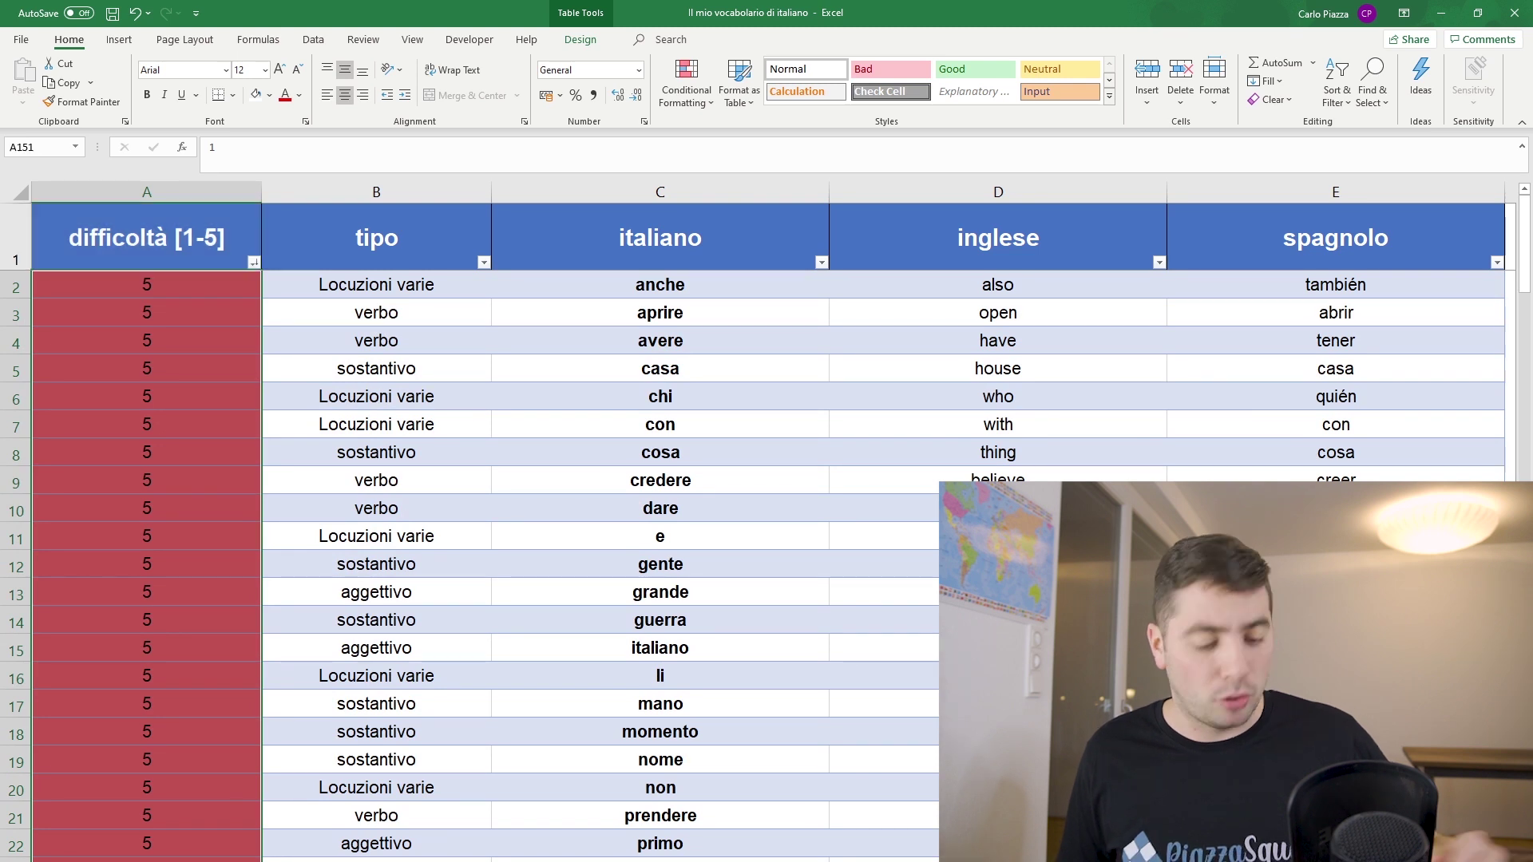
key("Delete")
left_click(146, 340)
left_click(146, 284)
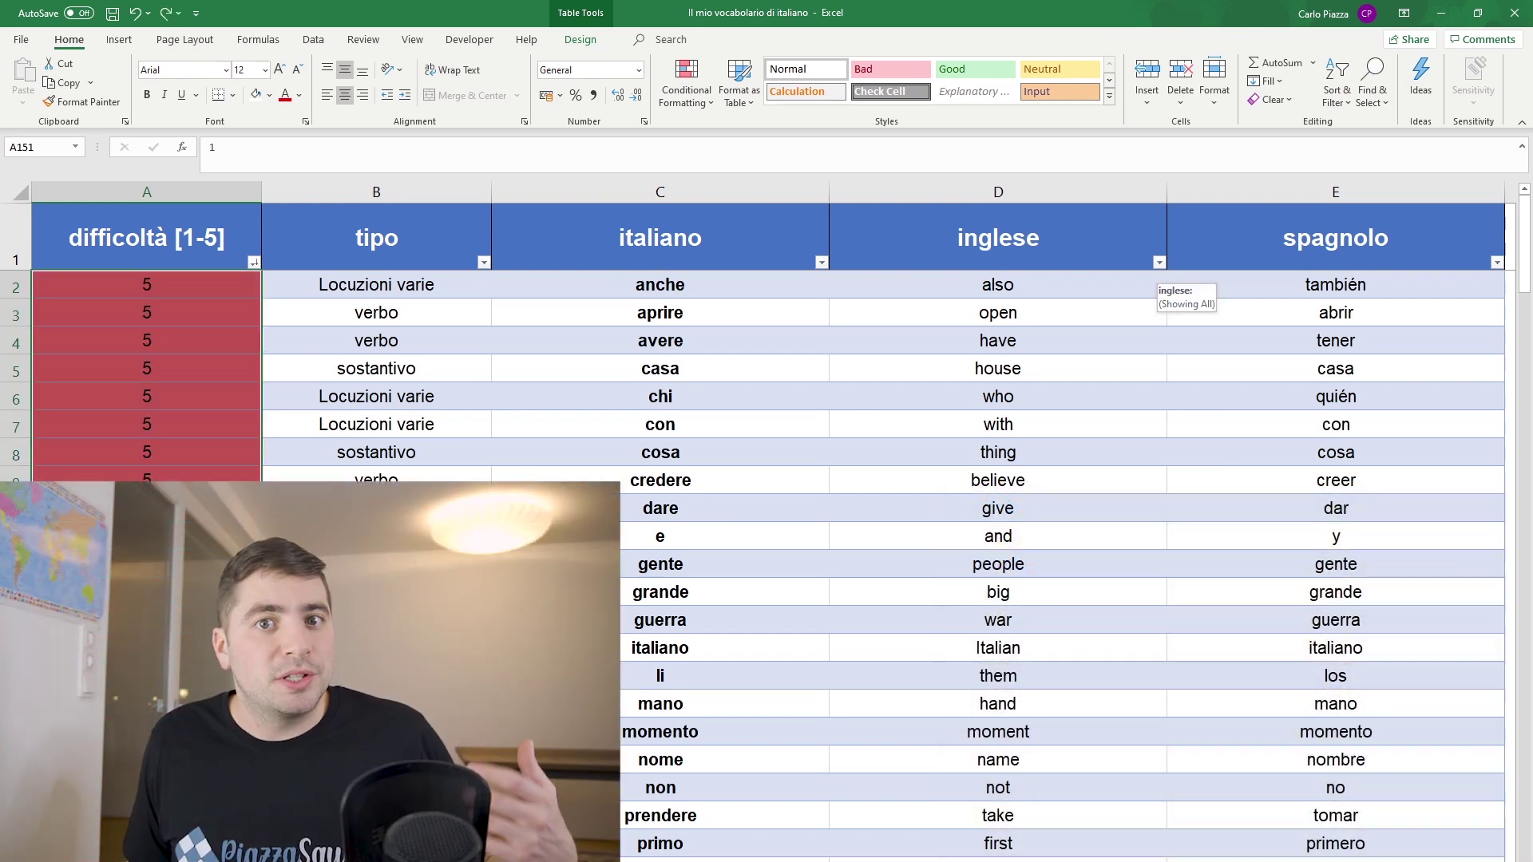
Step: Sort the vocabulary table alphabetically from A to Z by the inglese column
left_click(1159, 262)
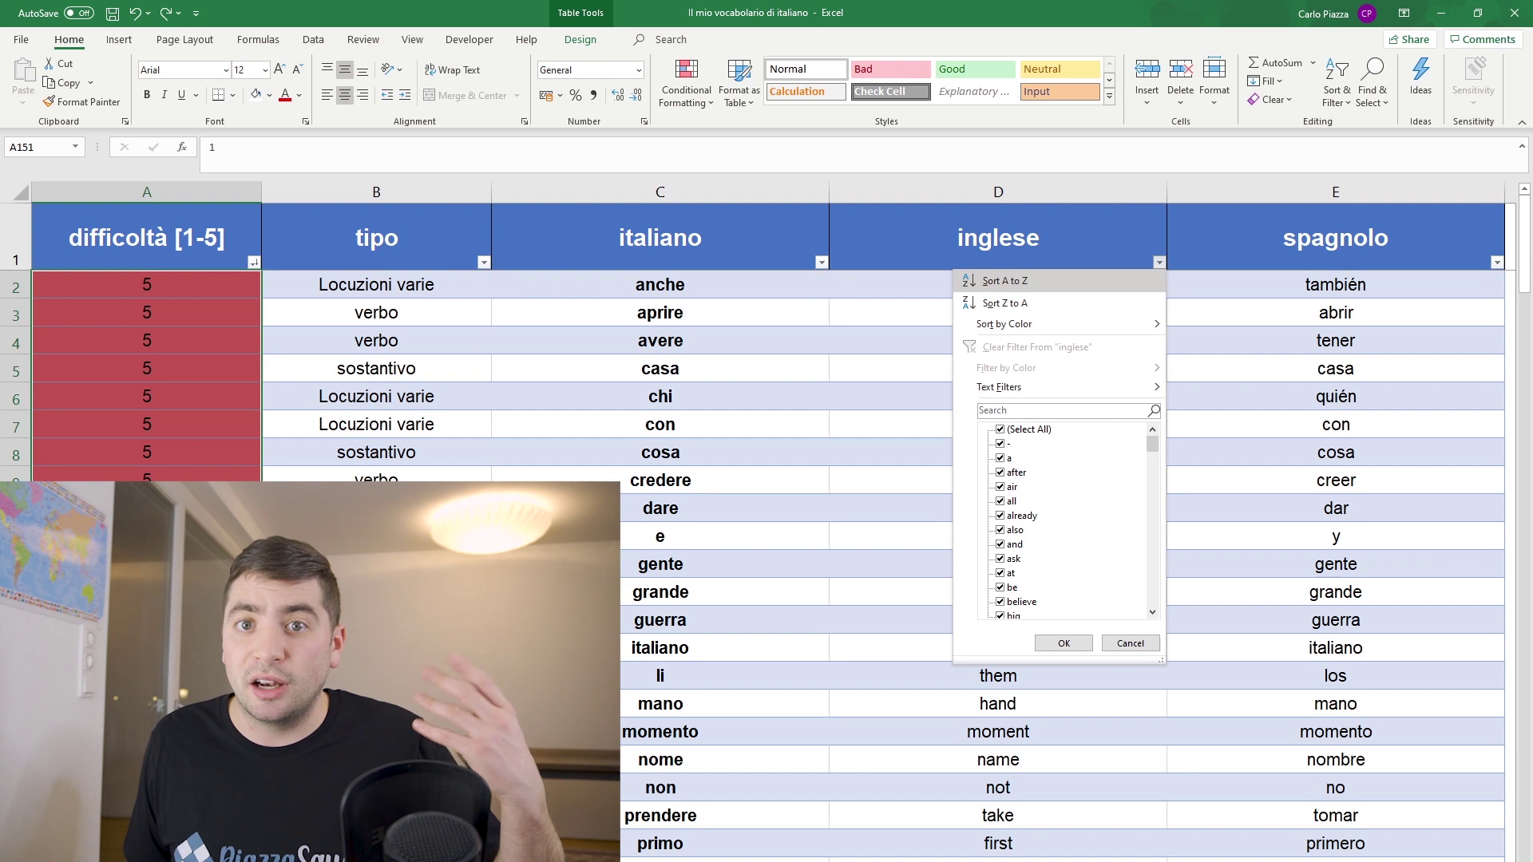
left_click(1004, 281)
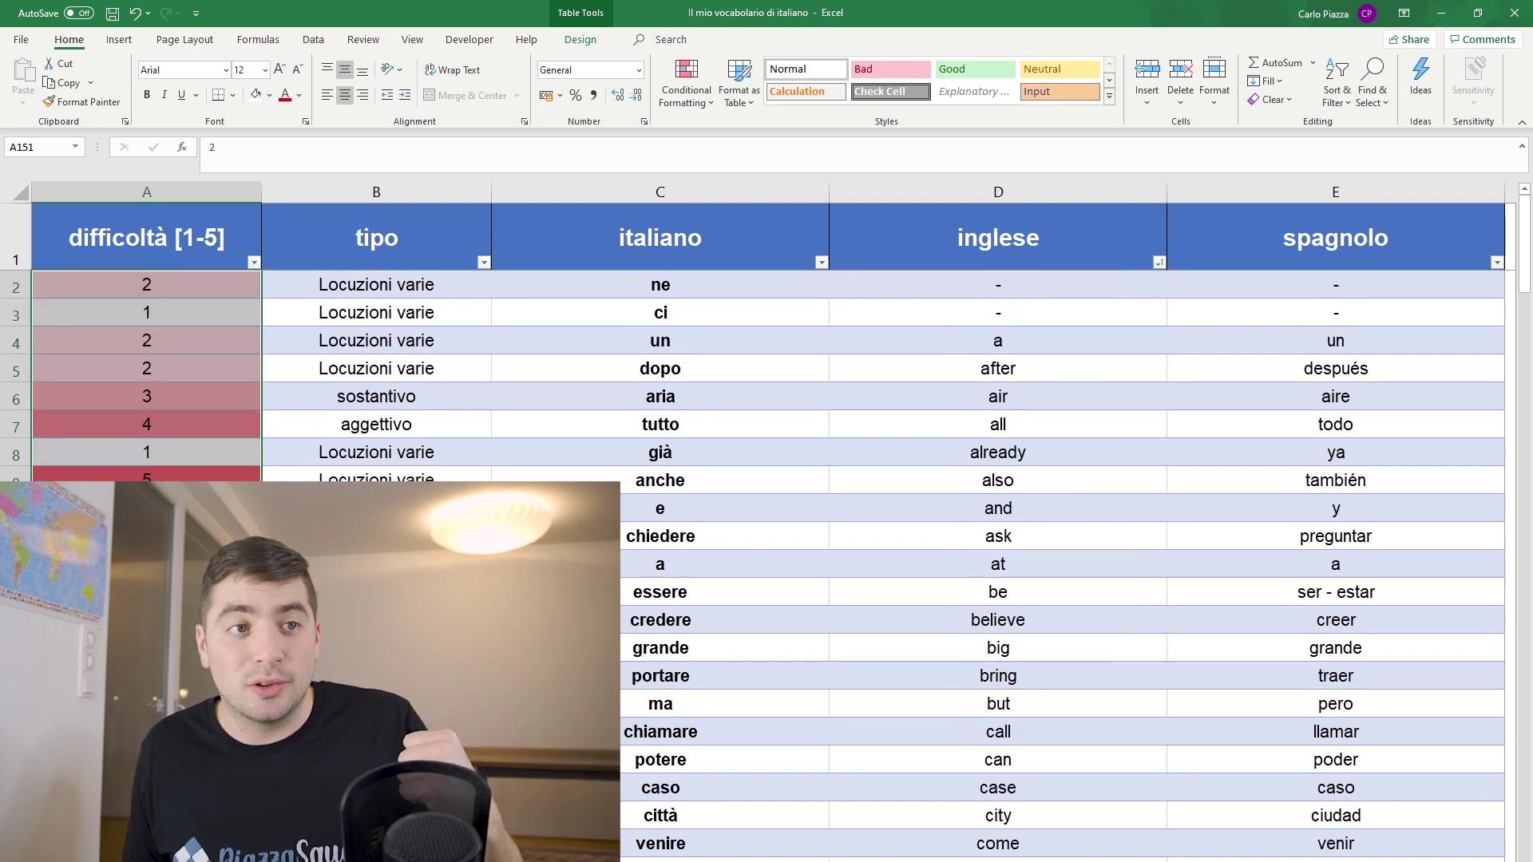
scroll(998, 559, "down", 4)
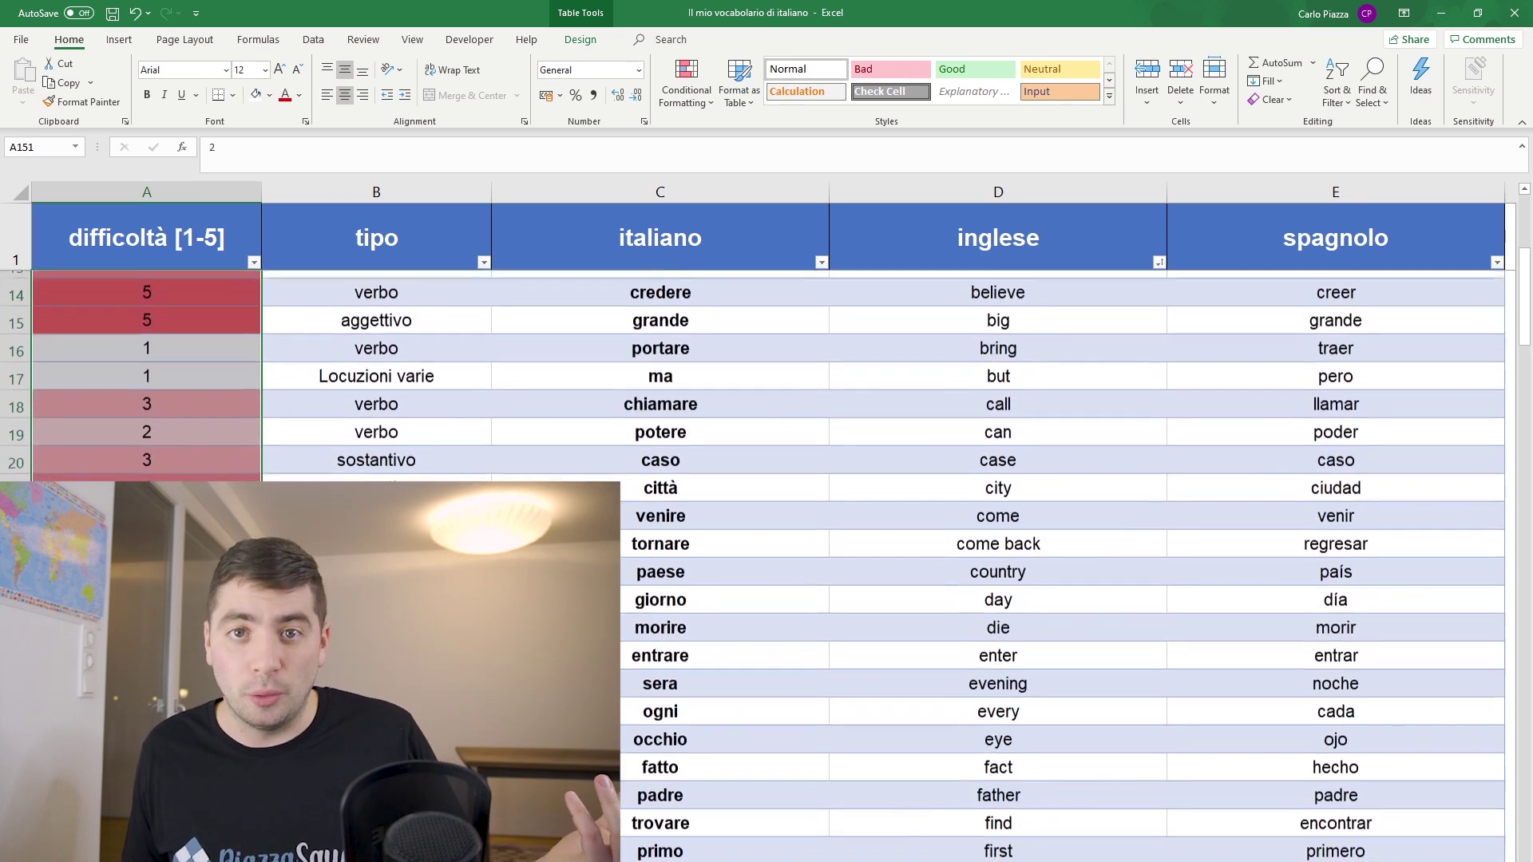